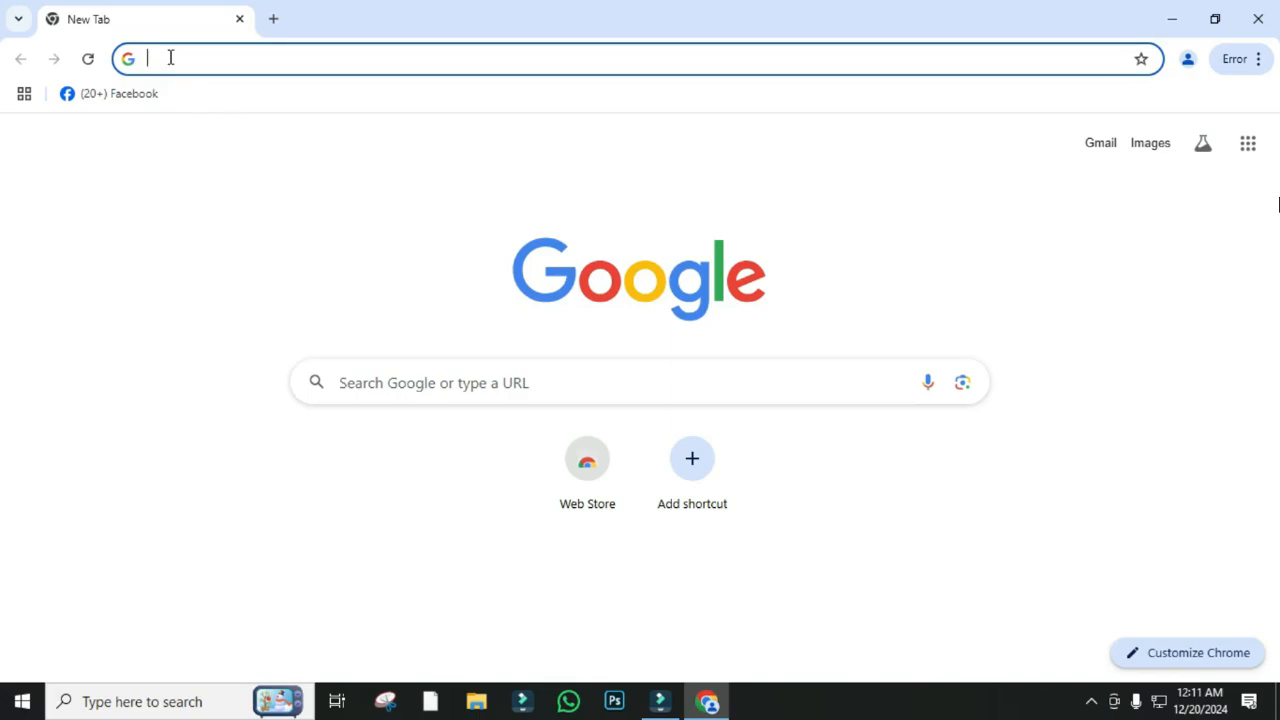
- Search the web for "canva" and open the Canva website from the results
click(170, 57)
text(ca)
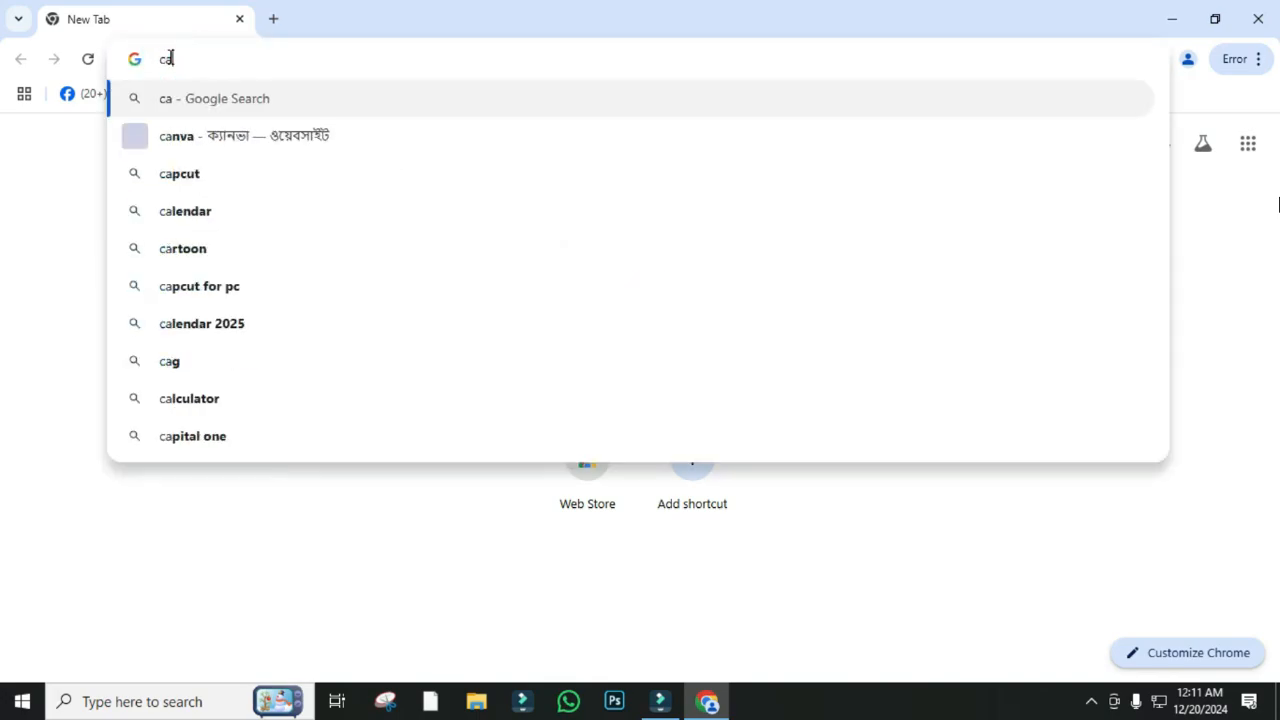
text(nva)
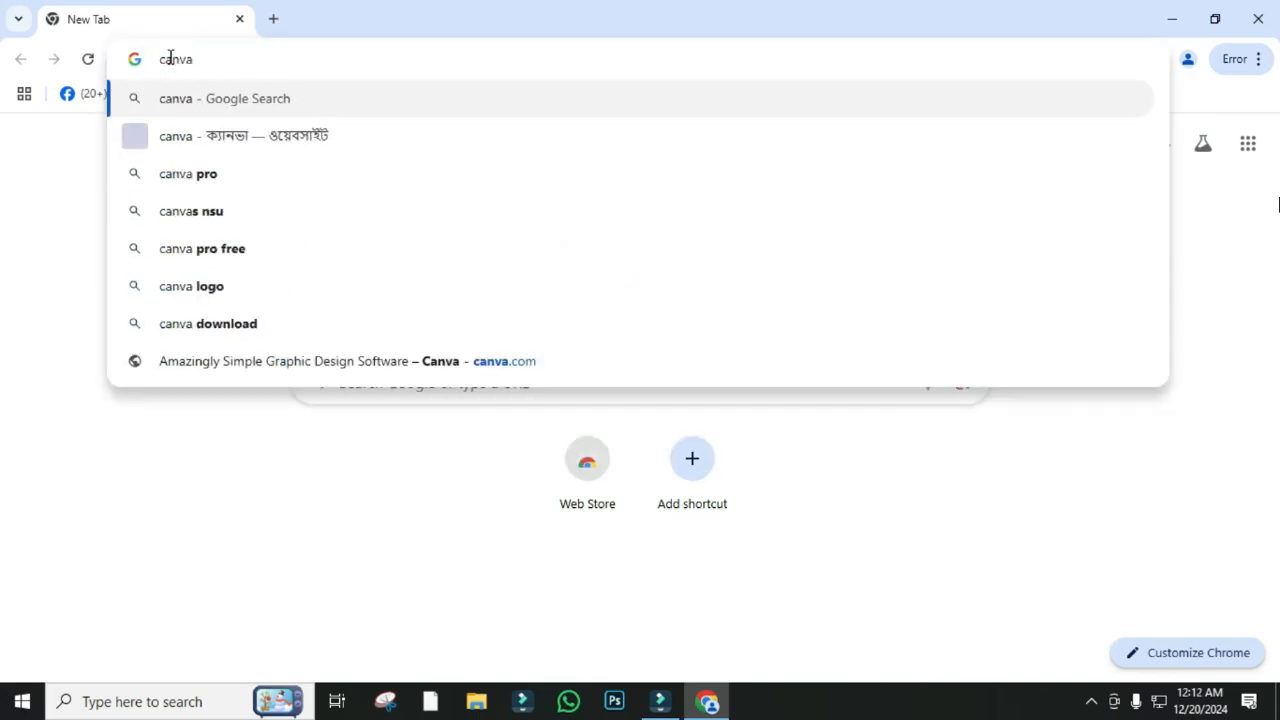
key(Return)
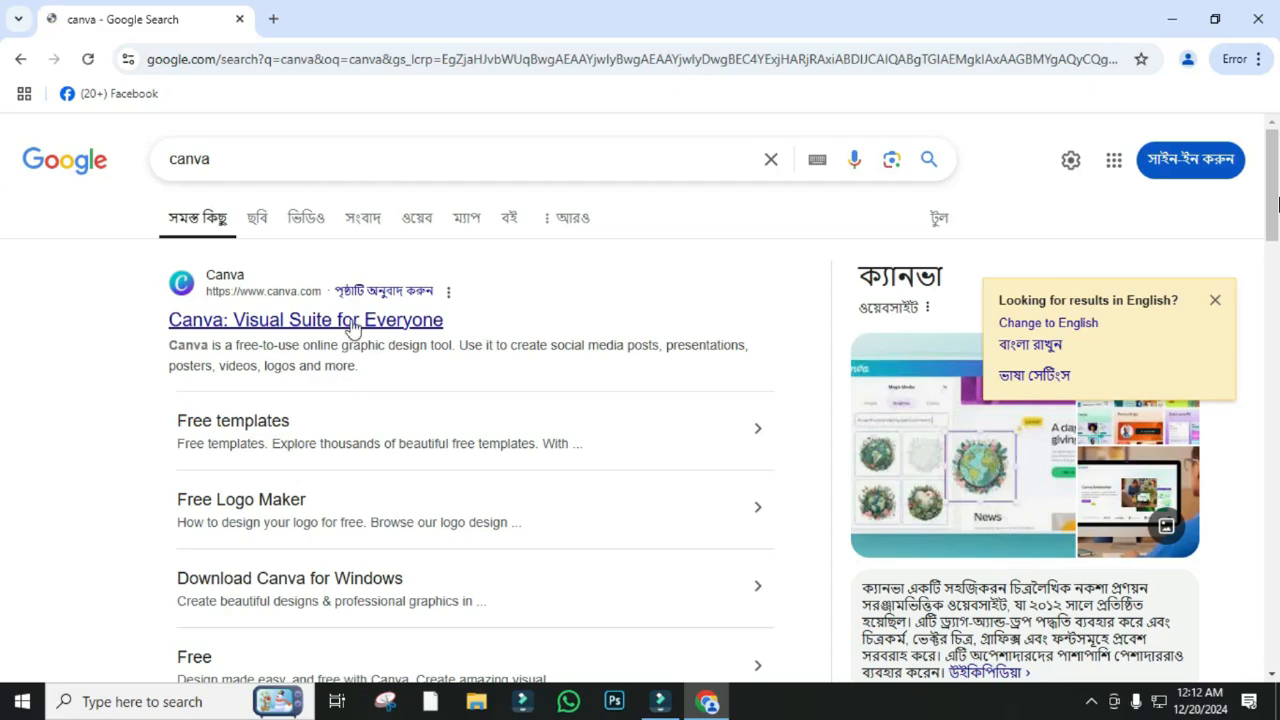
click(256, 321)
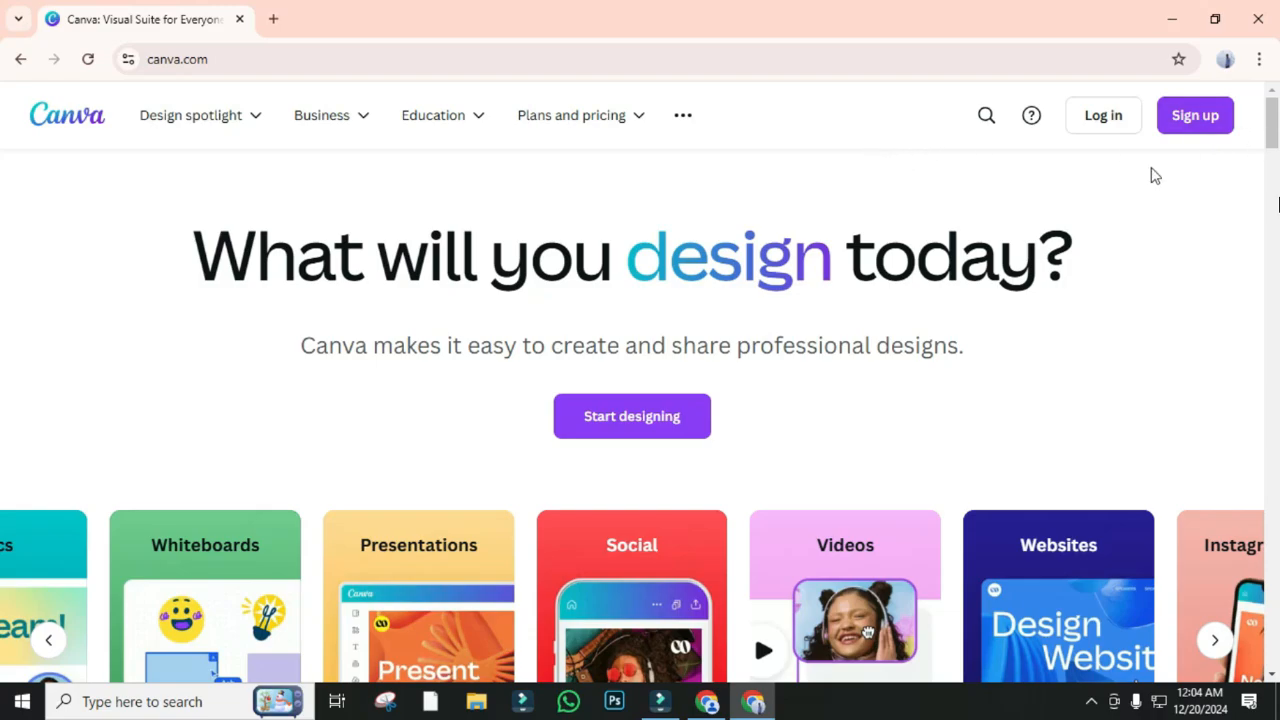
- Sign up for Canva by continuing with a Google account
click(1200, 118)
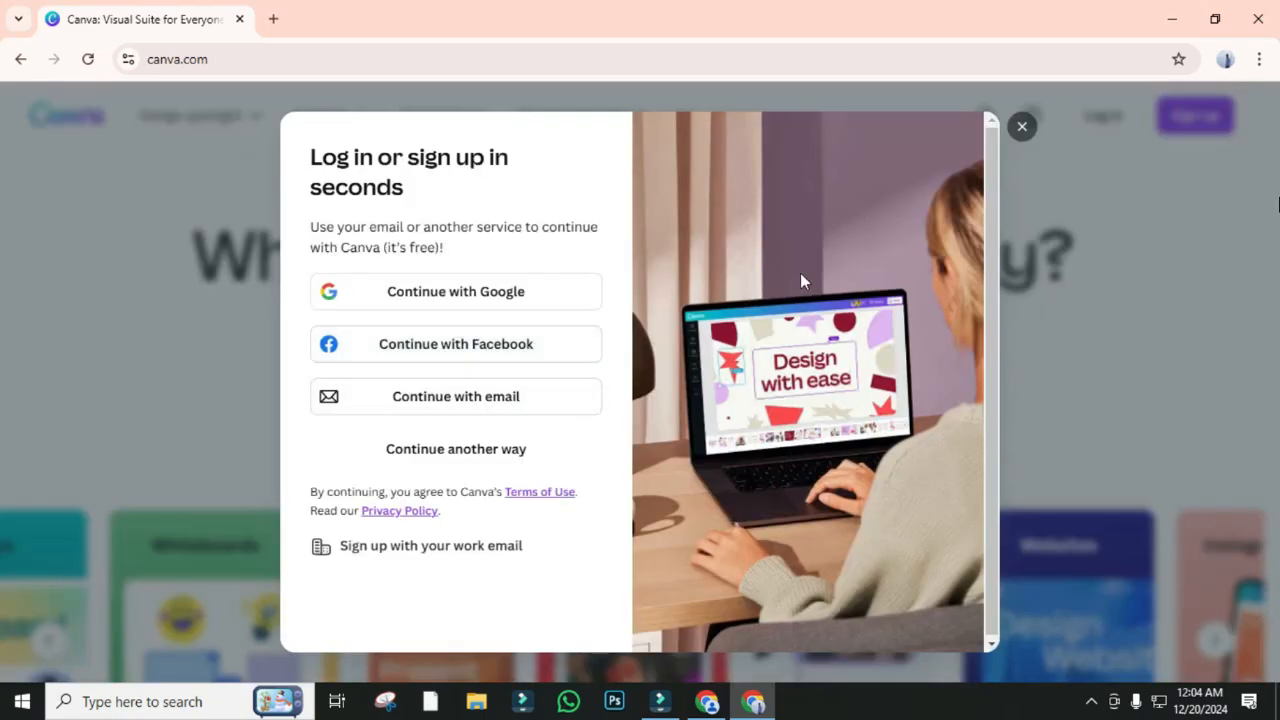
click(476, 306)
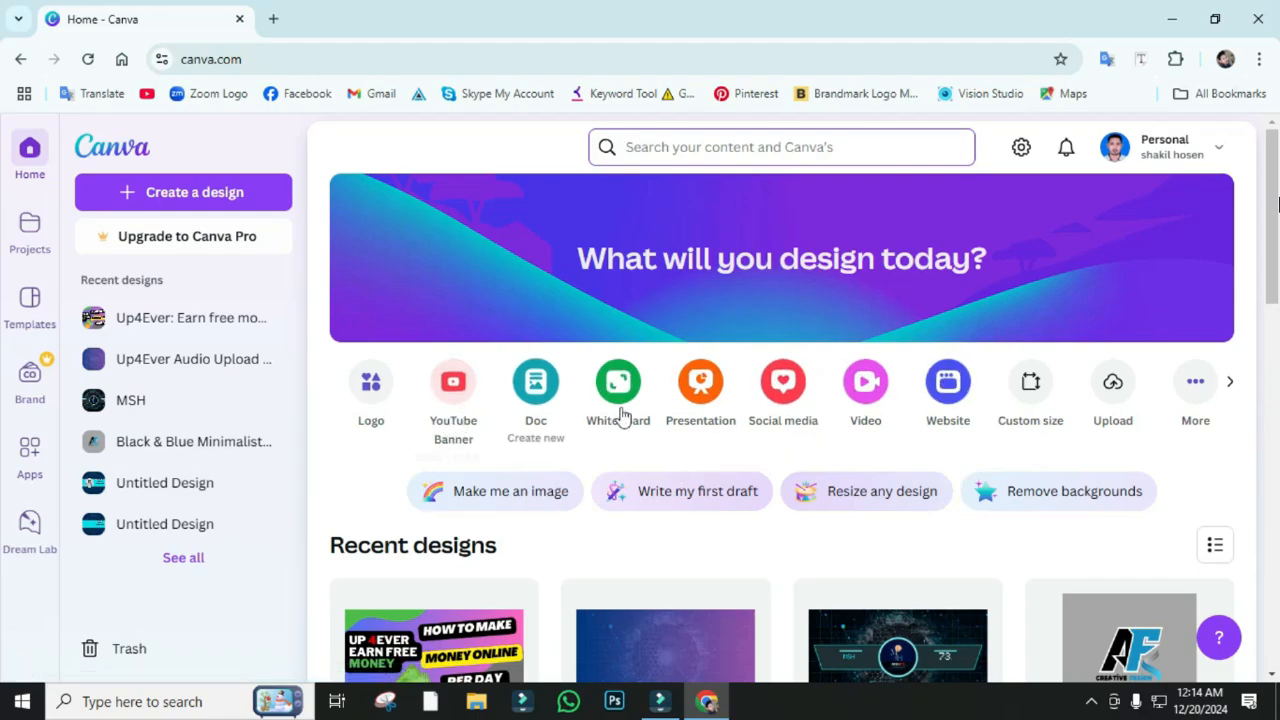
- Create a new YouTube Banner design from the social media formats
click(783, 388)
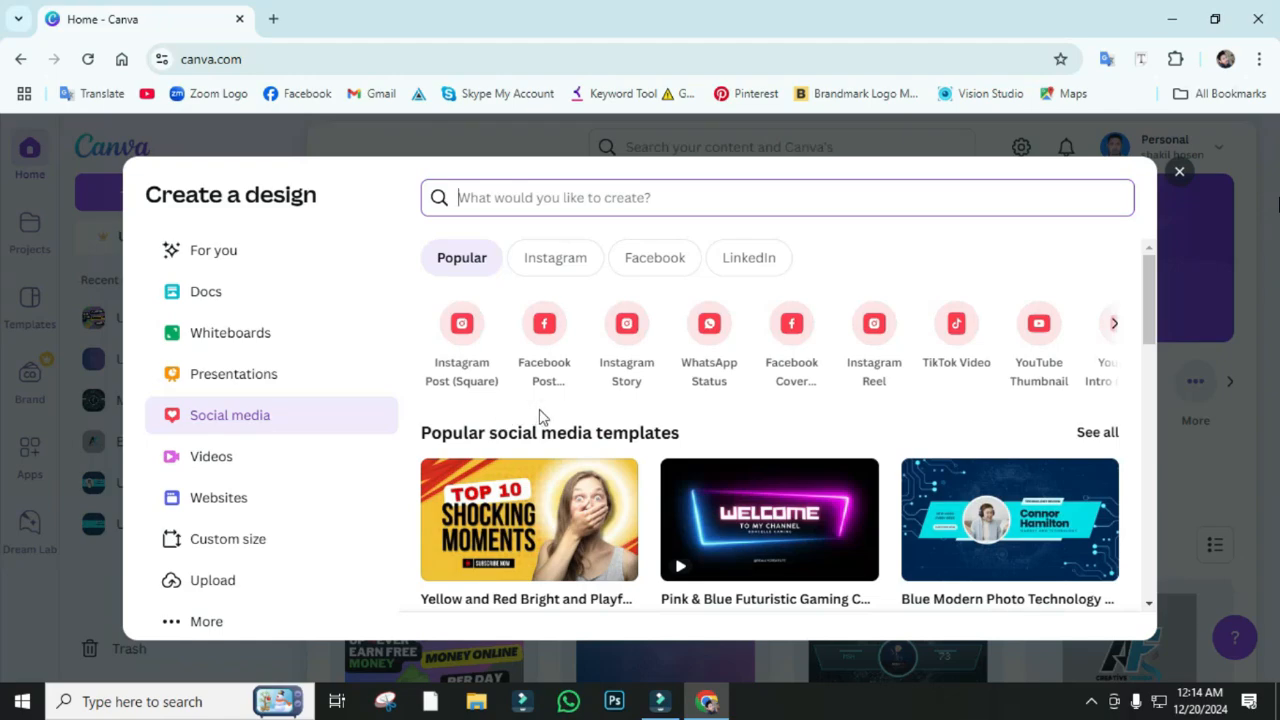
click(1113, 328)
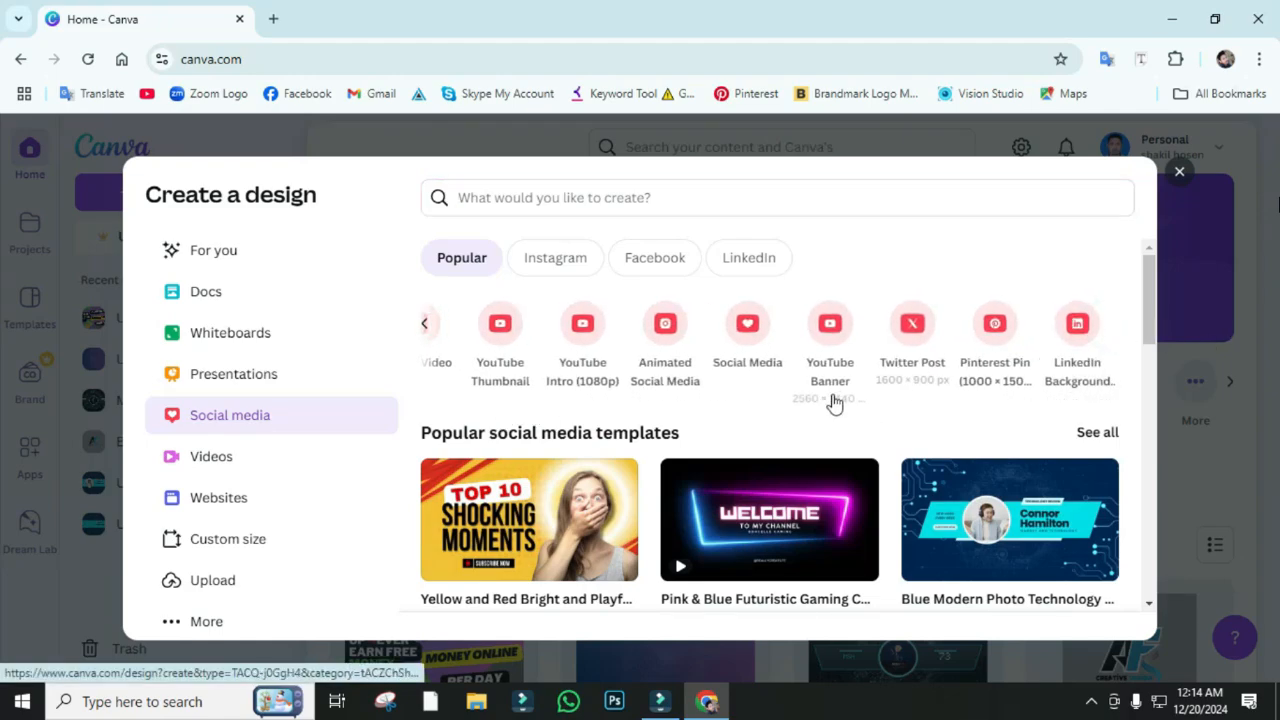
click(829, 350)
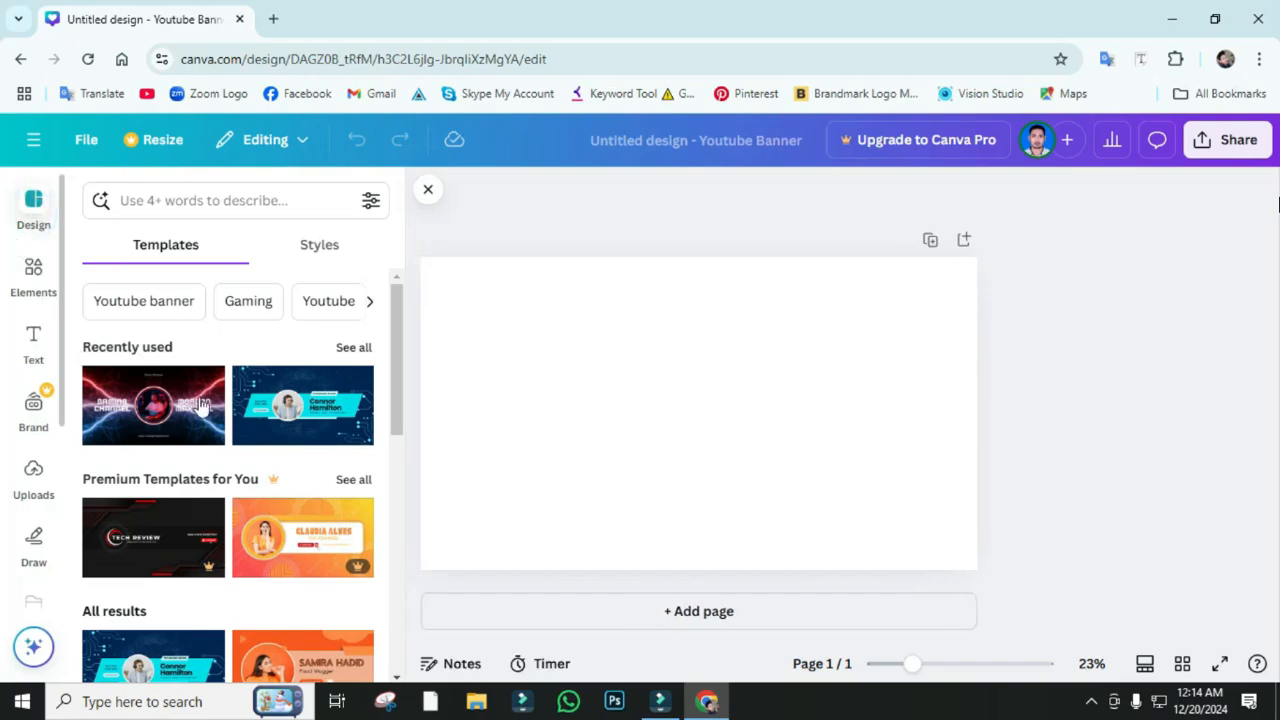
- Browse the YouTube banner templates and apply the Blue Modern Photo Technology YouTube Banner to the blank page
scroll(266, 459, down, 2)
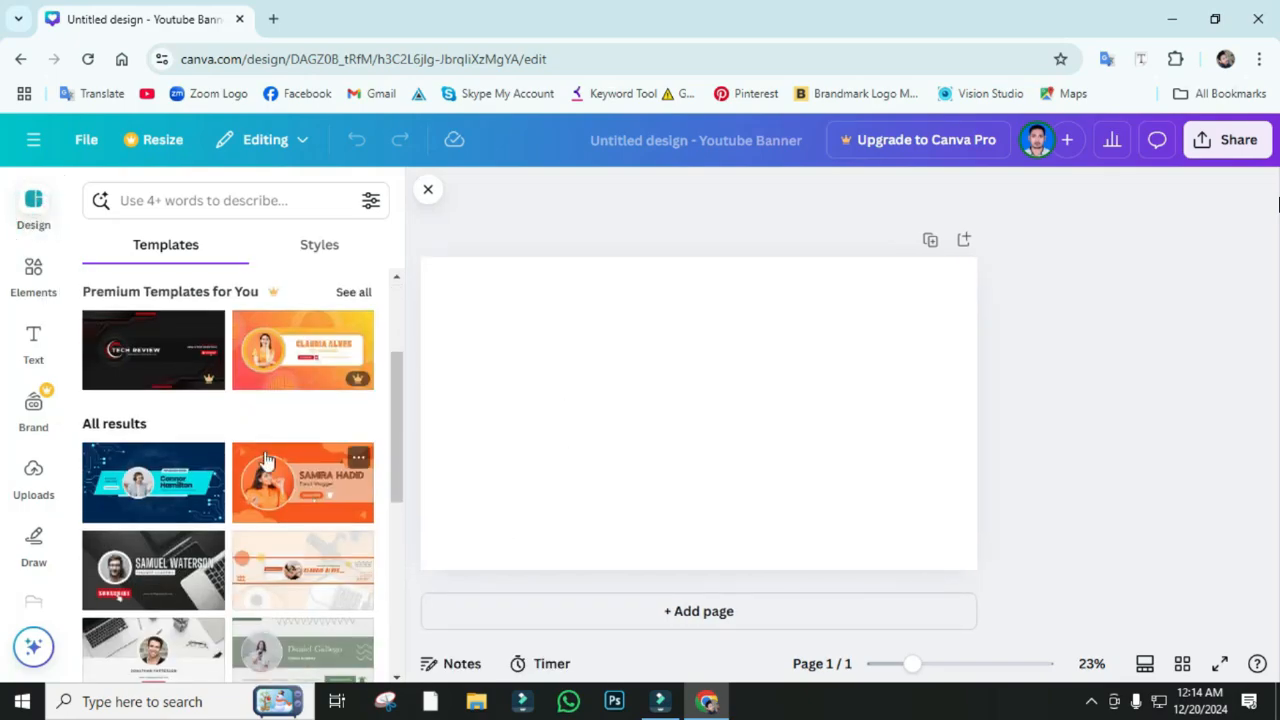
scroll(266, 459, down, 3)
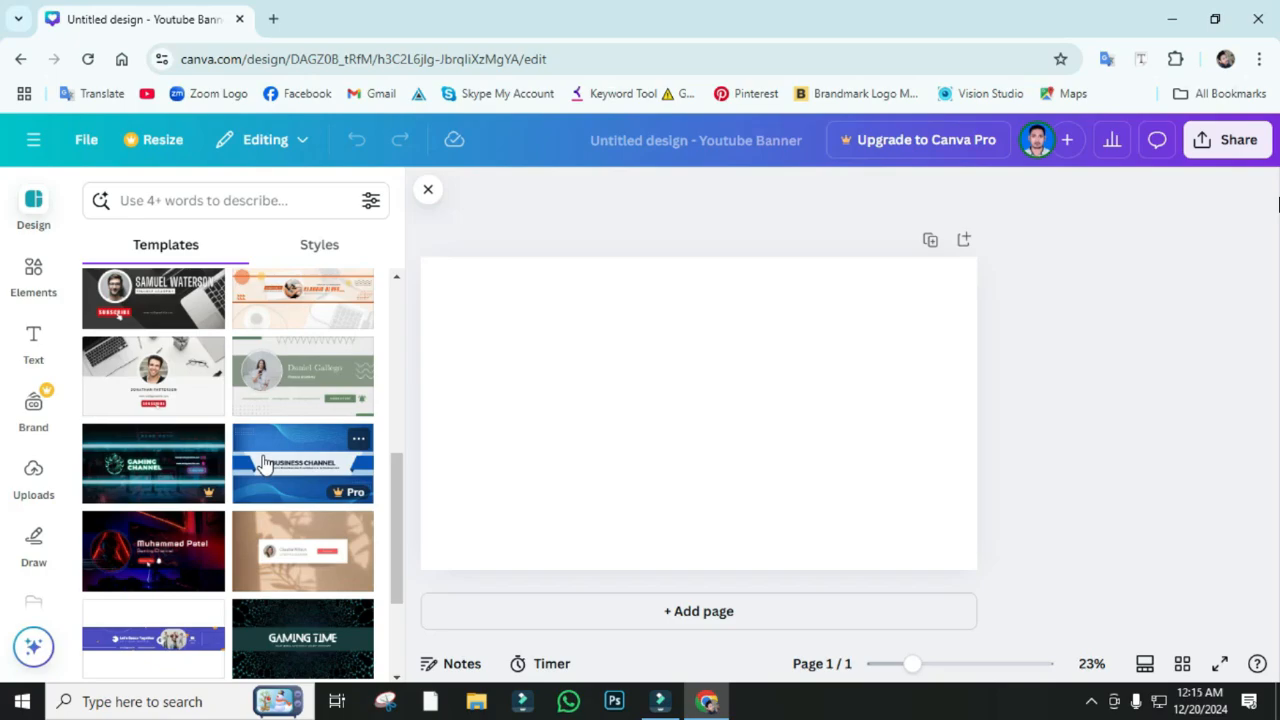
scroll(250, 467, up, 6)
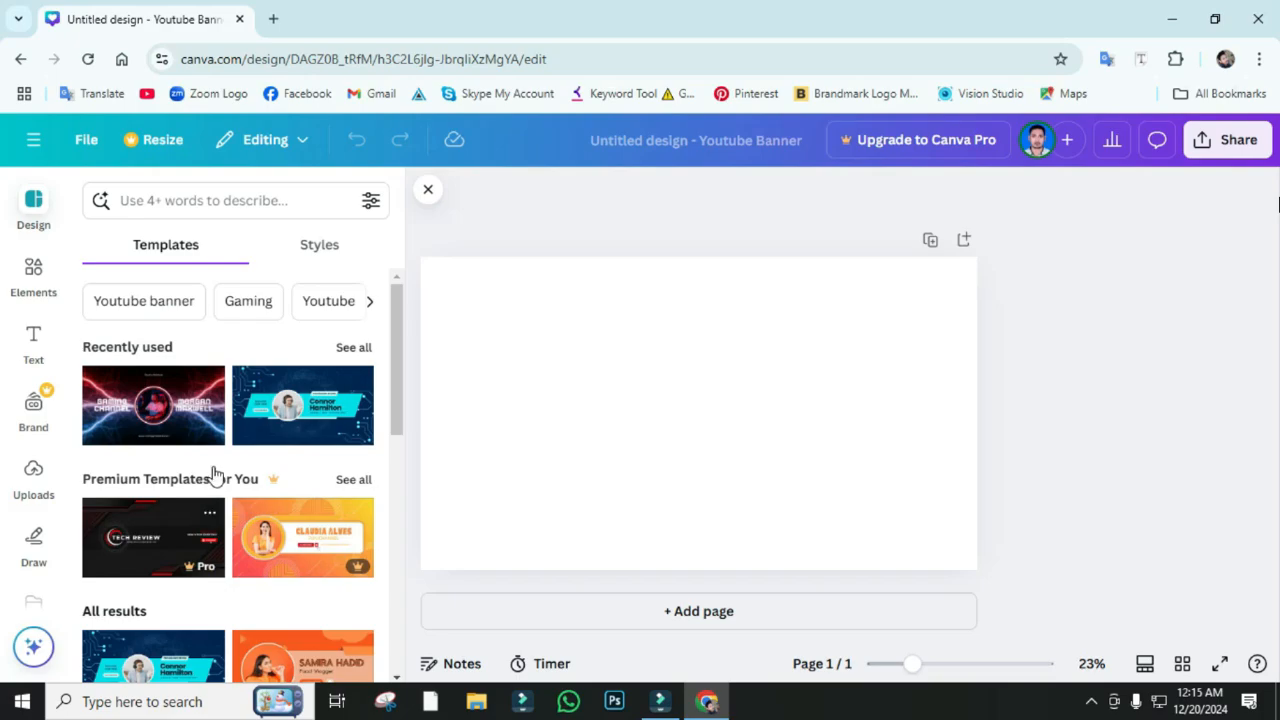
scroll(213, 474, down, 2)
scroll(190, 485, up, 2)
scroll(157, 425, down, 2)
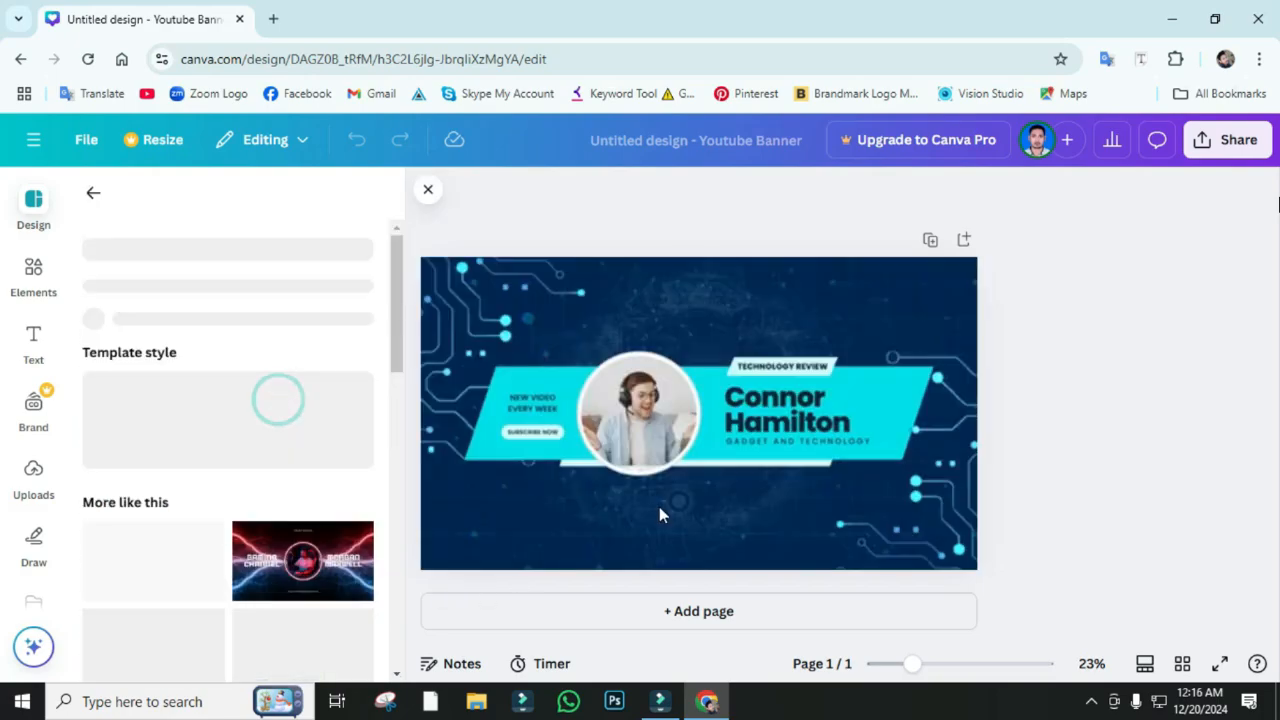
- Delete the name heading, the TECHNOLOGY REVIEW text with its white label, the GADGET AND TECHNOLOGY tagline and the NEW VIDEO EVERY WEEK text
click(754, 478)
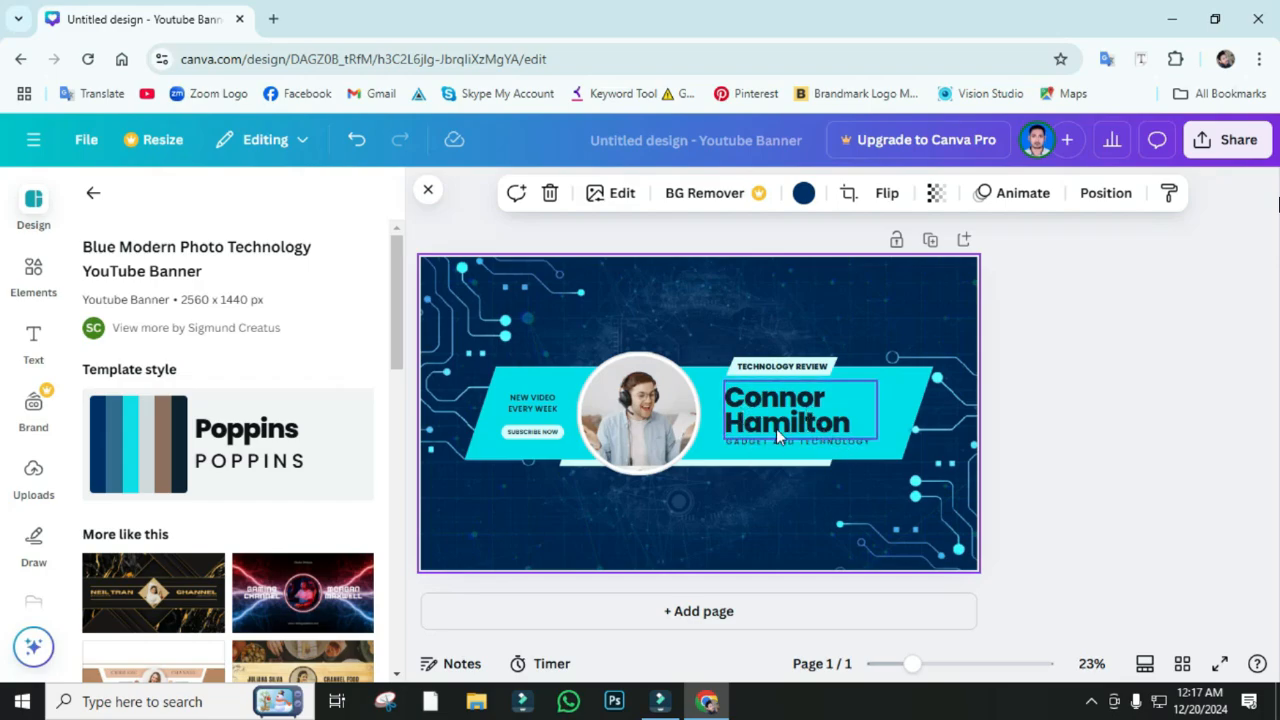
click(777, 416)
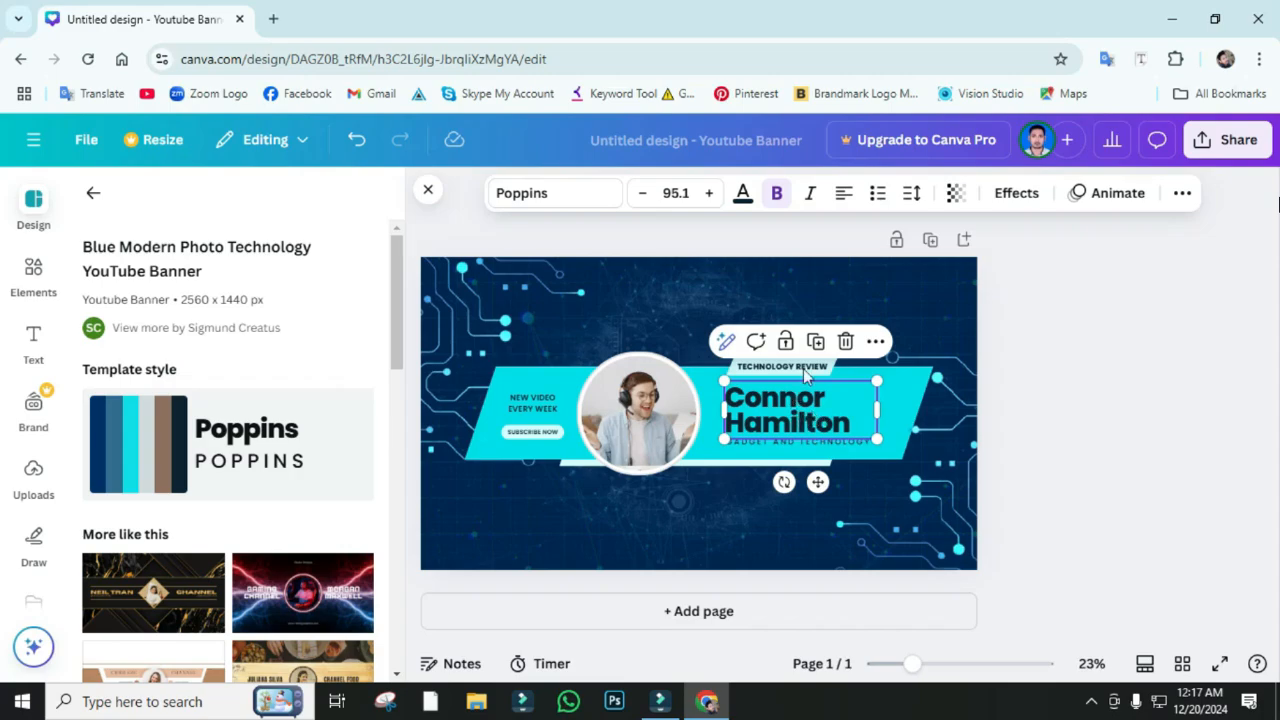
click(845, 341)
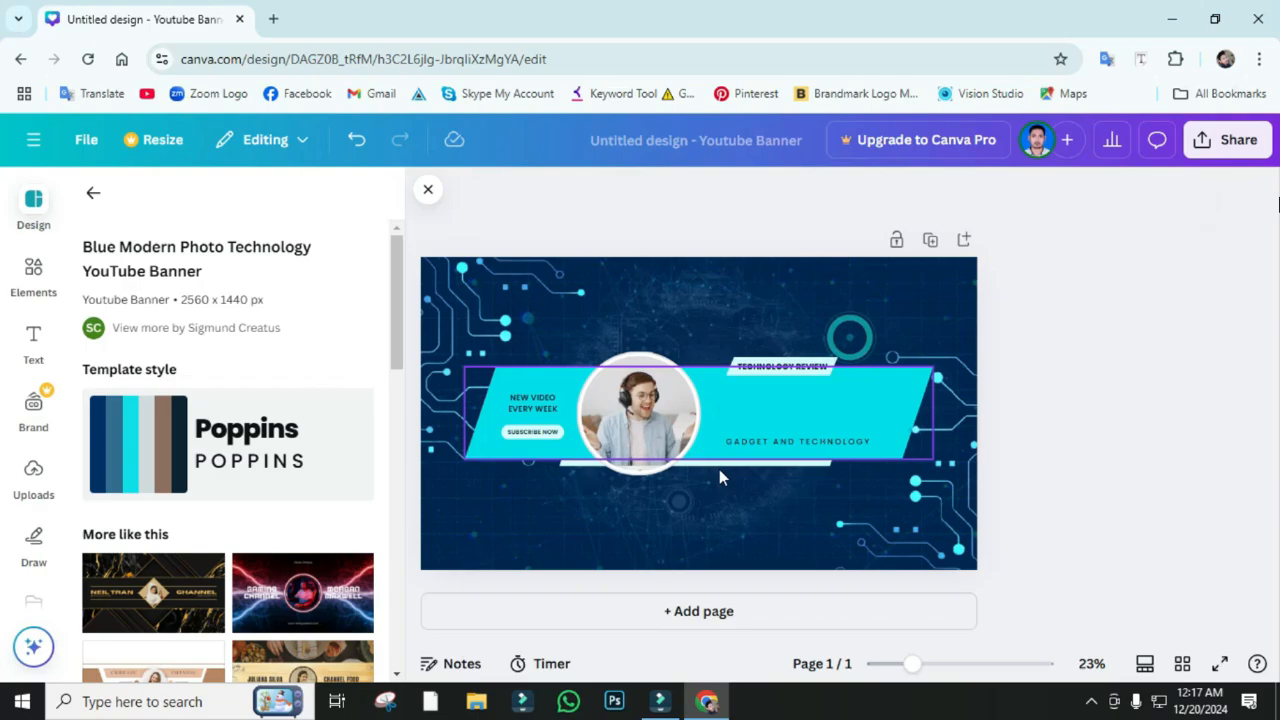
click(797, 370)
click(834, 321)
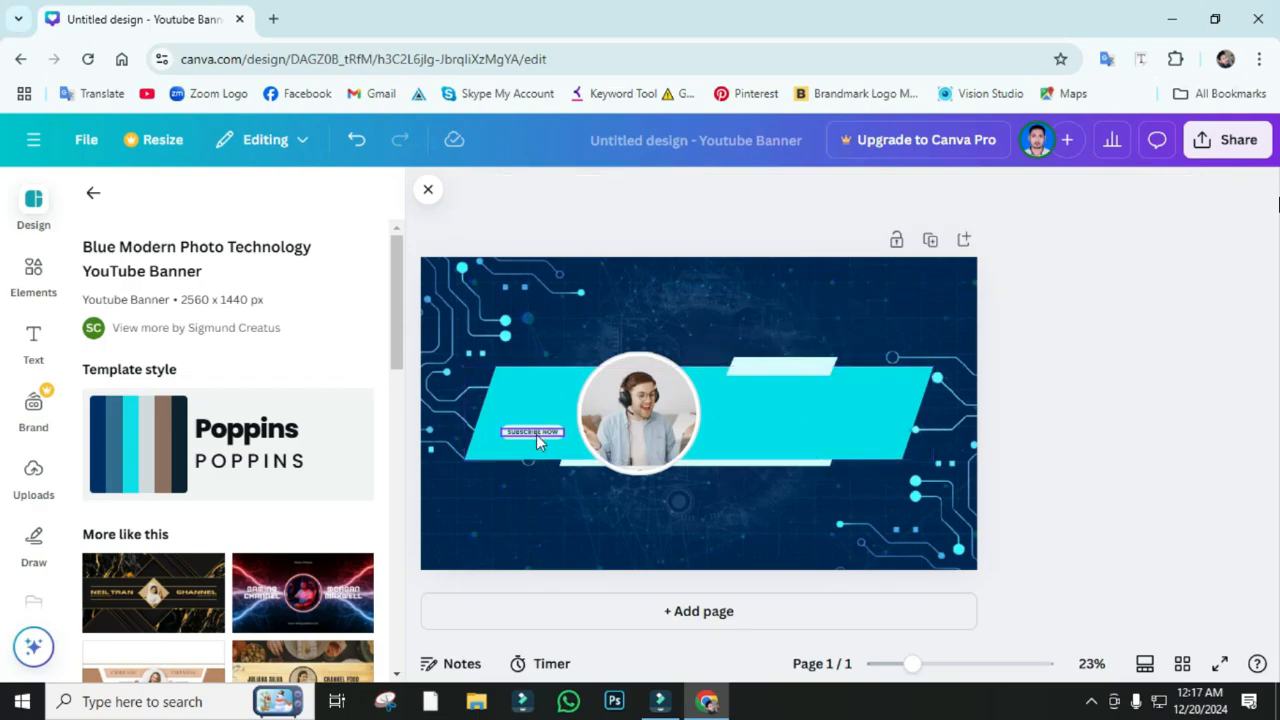
click(785, 372)
click(812, 322)
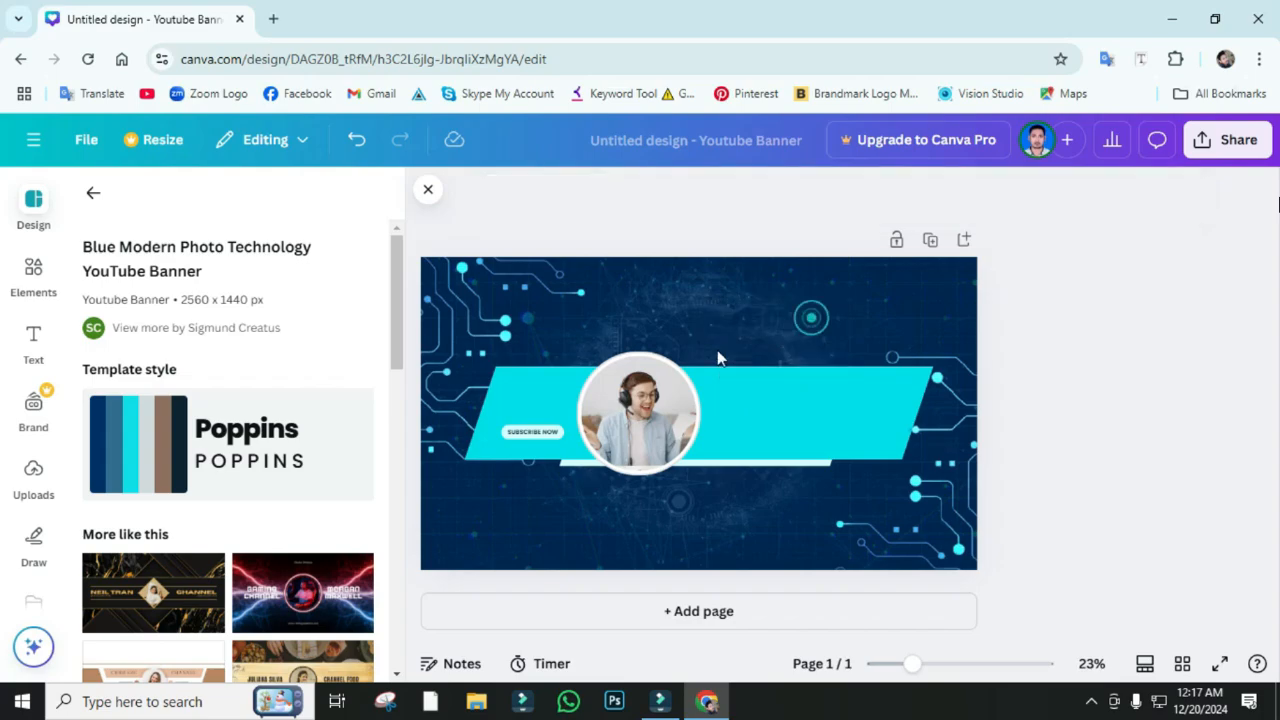
- Add a heading to the banner that reads "MSh73."
click(33, 338)
scroll(230, 430, down, 1)
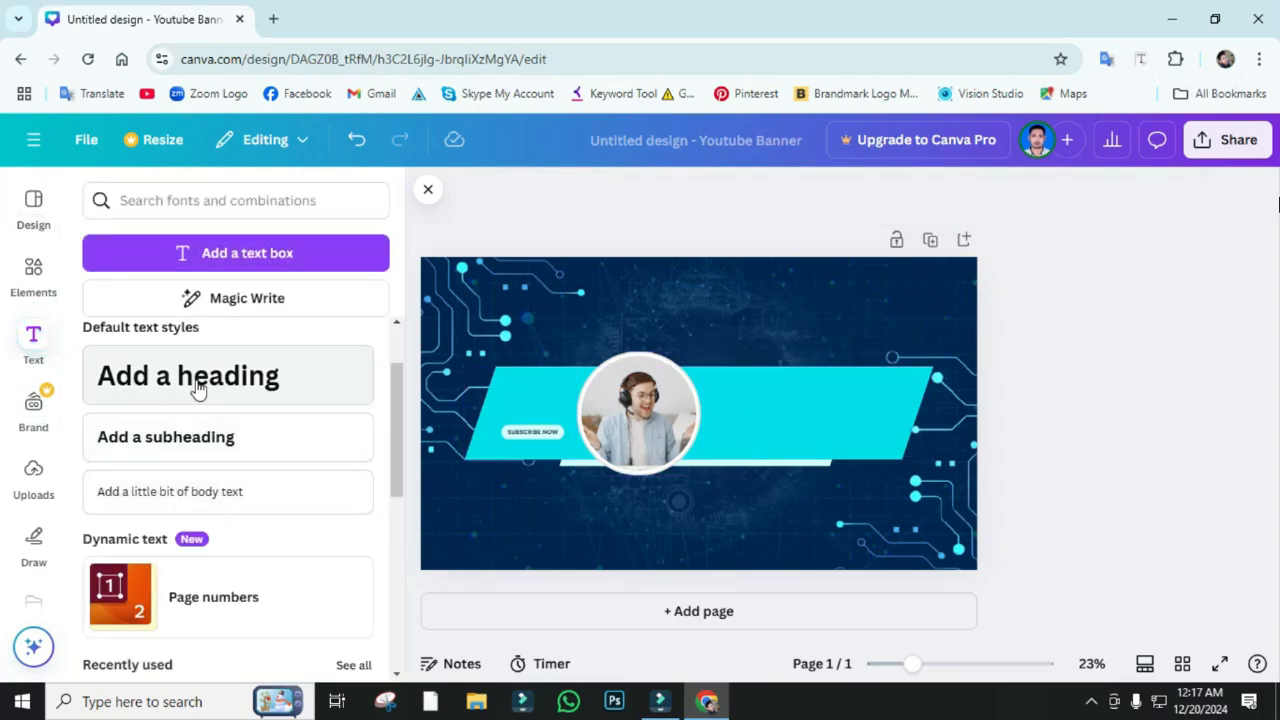
click(194, 376)
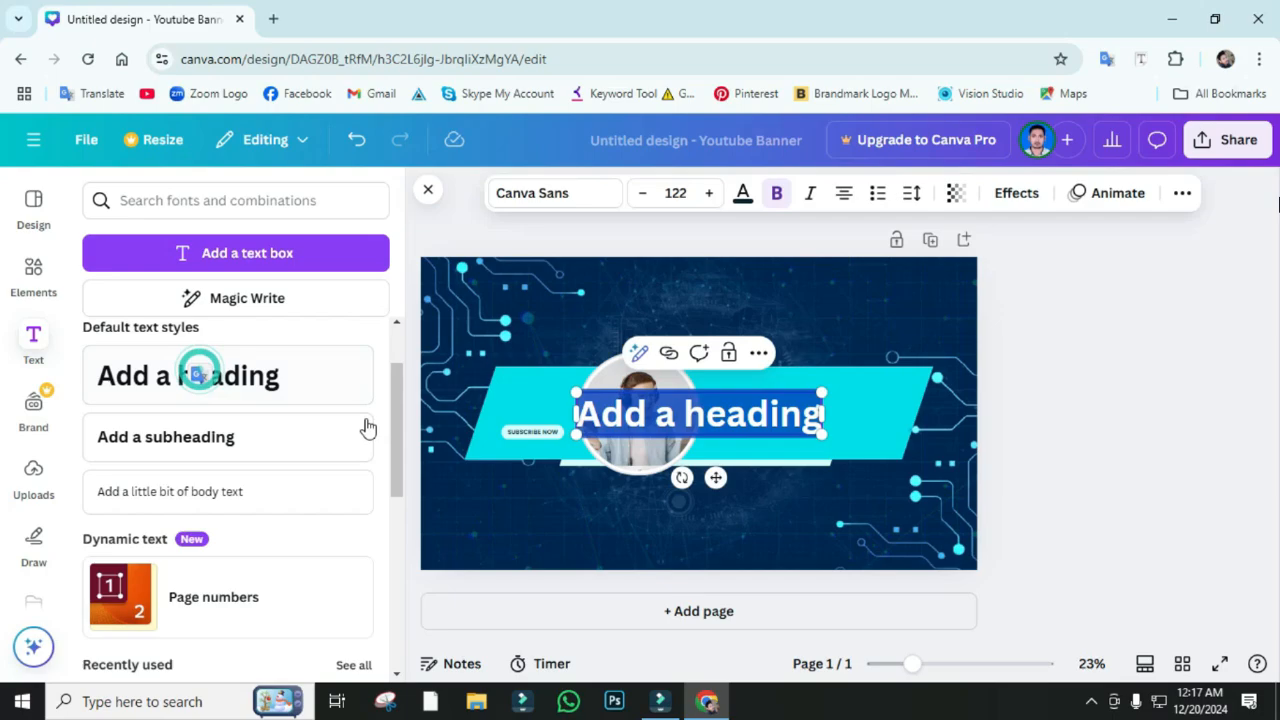
click(769, 421)
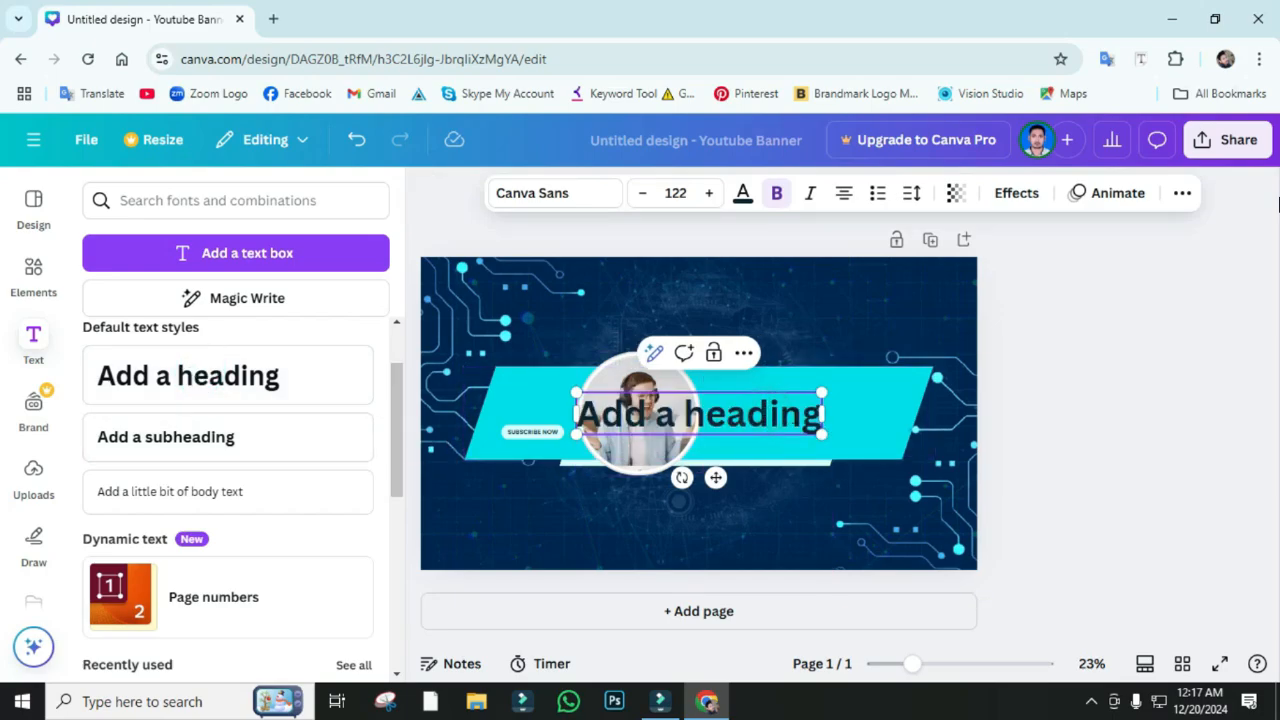
key(ctrl+a)
key(BackSpace)
text(MSh)
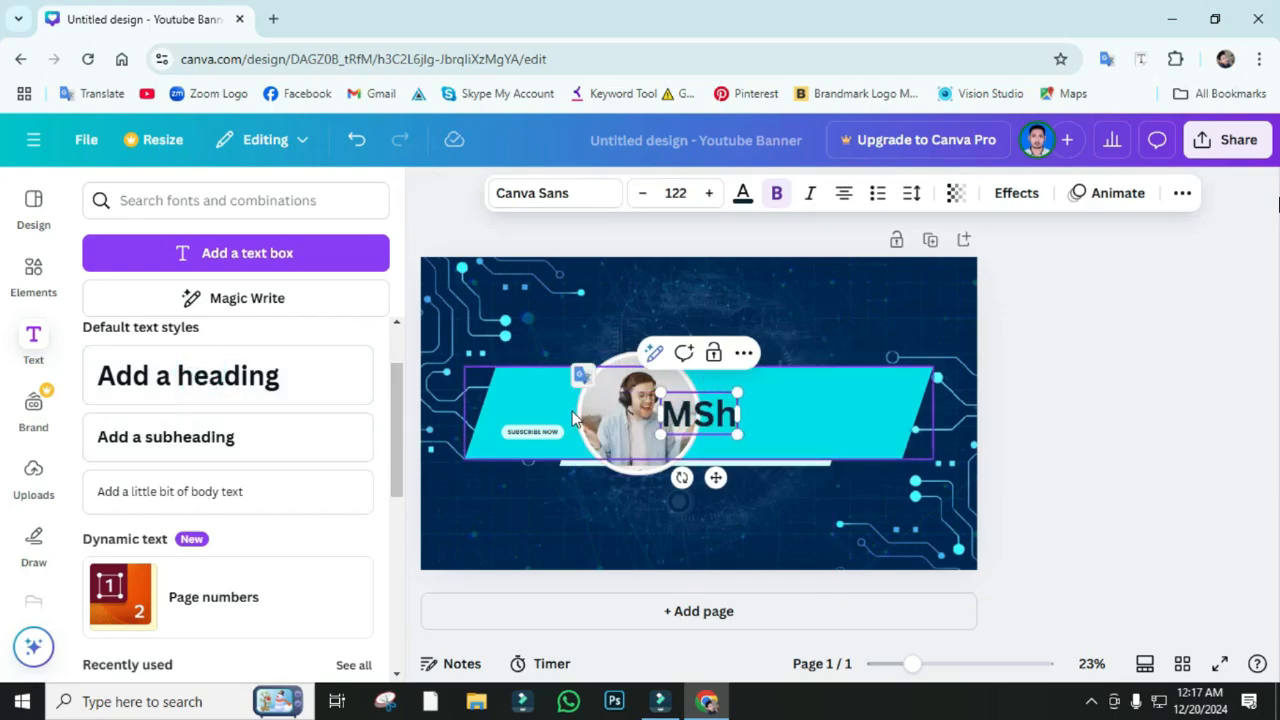
text(73.)
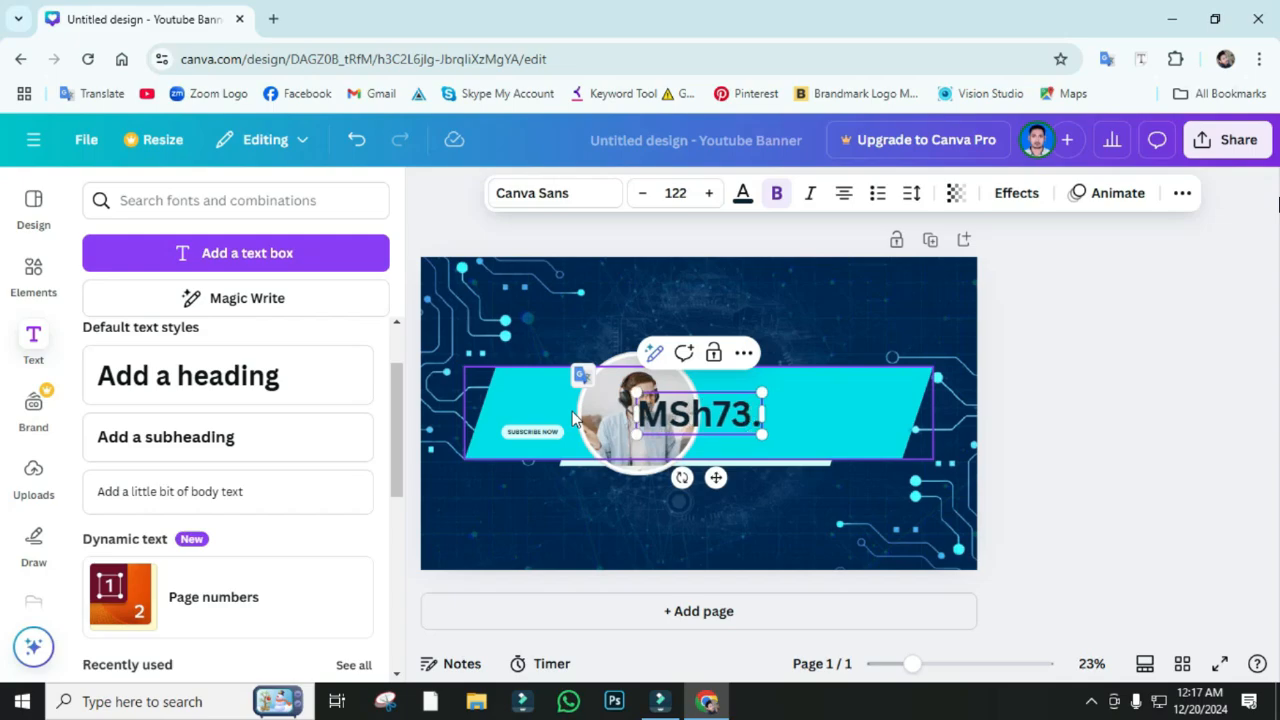
click(811, 316)
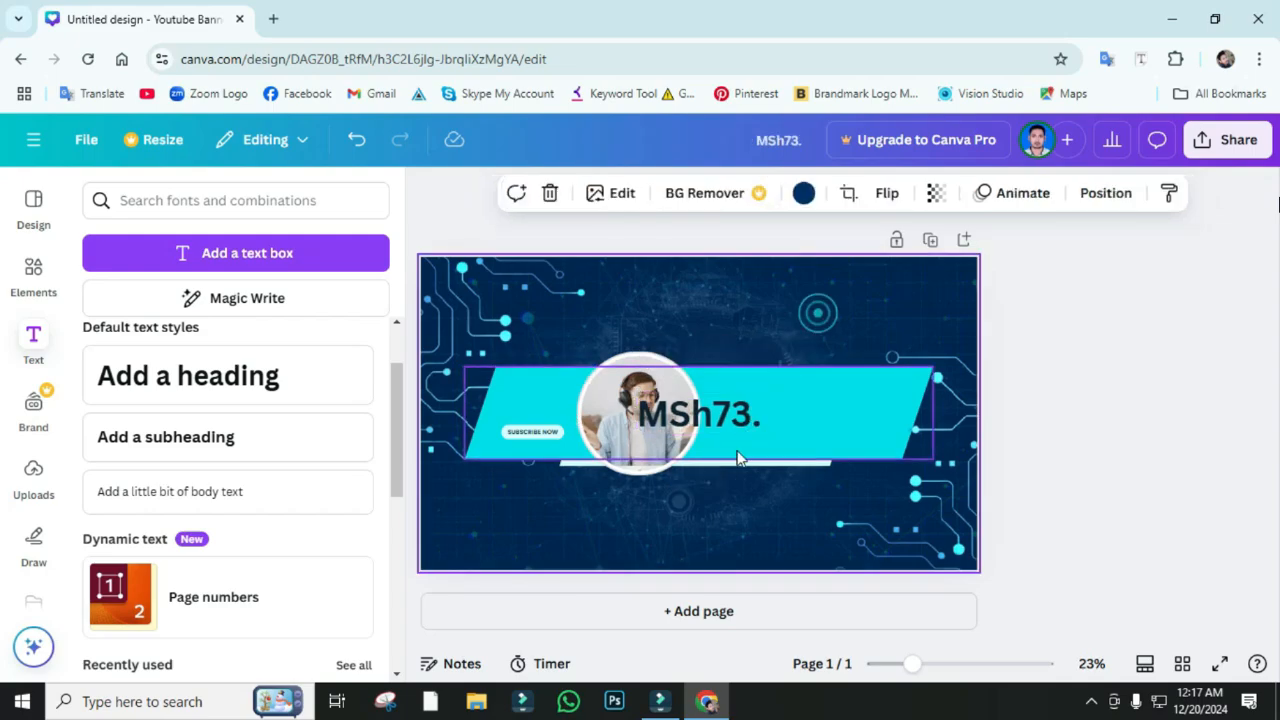
- Move the "MSh73." heading to the upper part of the cyan band, right of the circular photo
drag(703, 428, 798, 396)
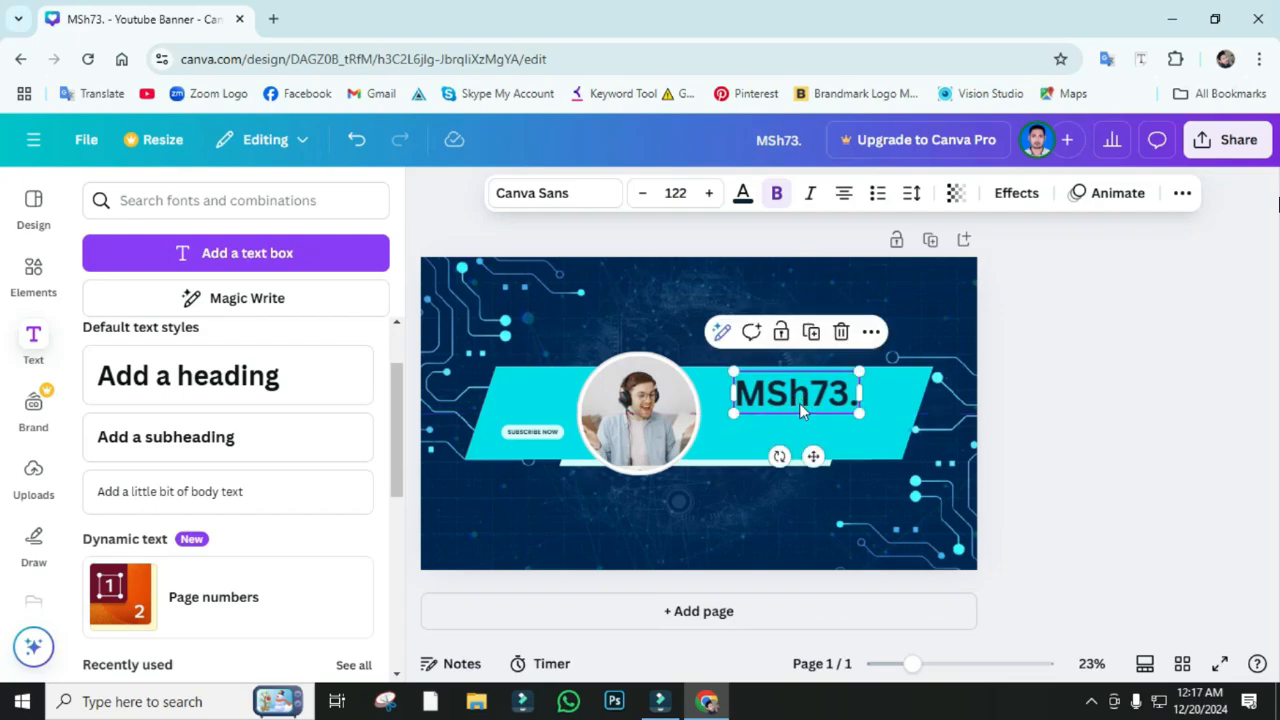
click(799, 418)
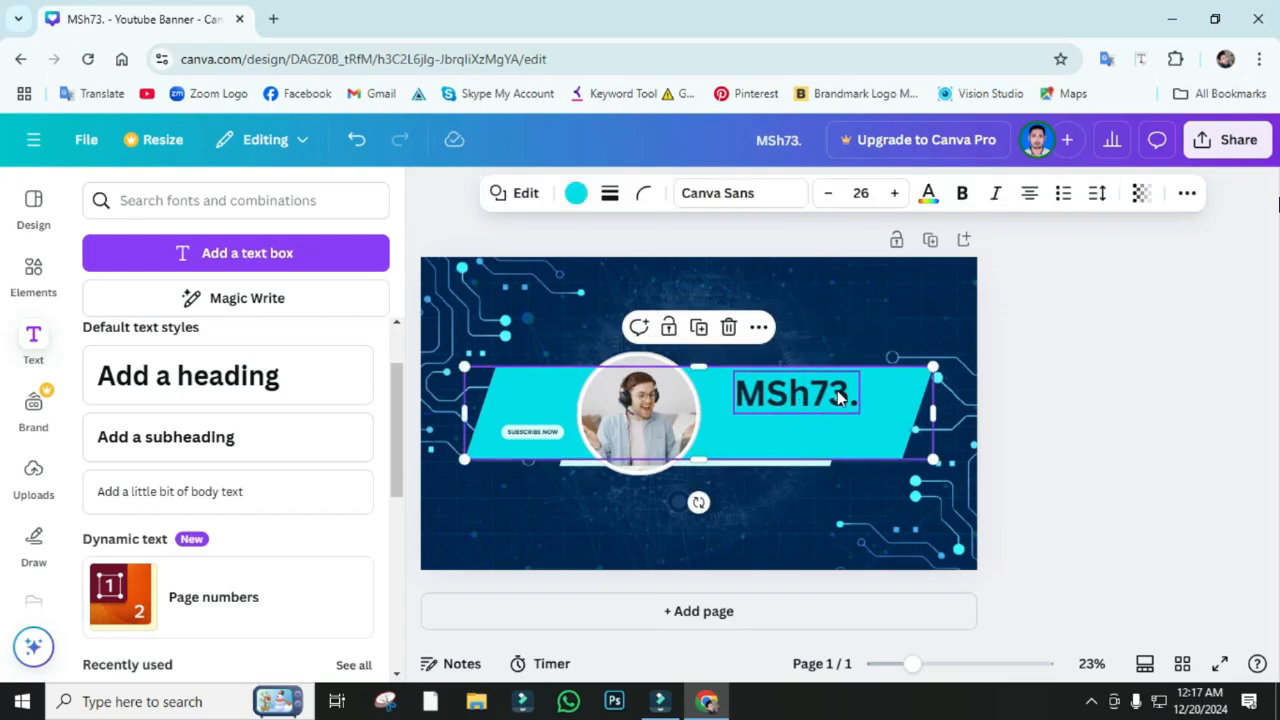
click(785, 394)
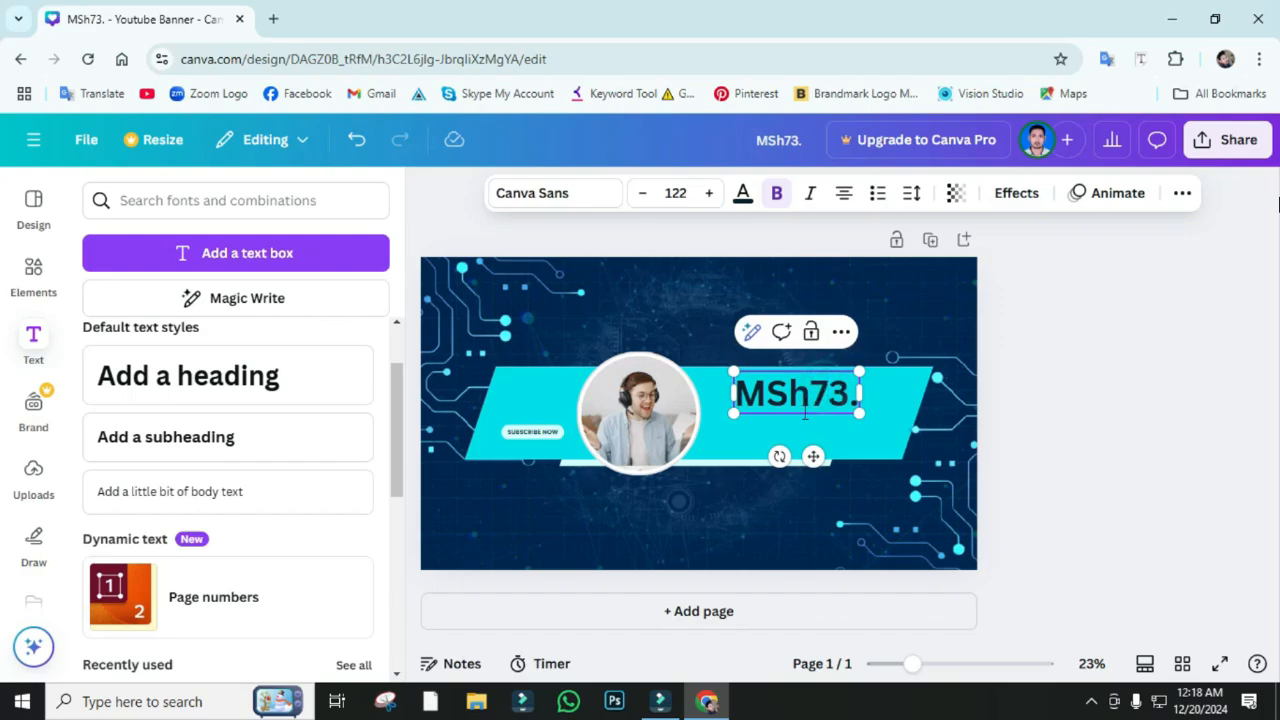
click(812, 435)
- Change the "MSh73." heading's text color to white
click(803, 401)
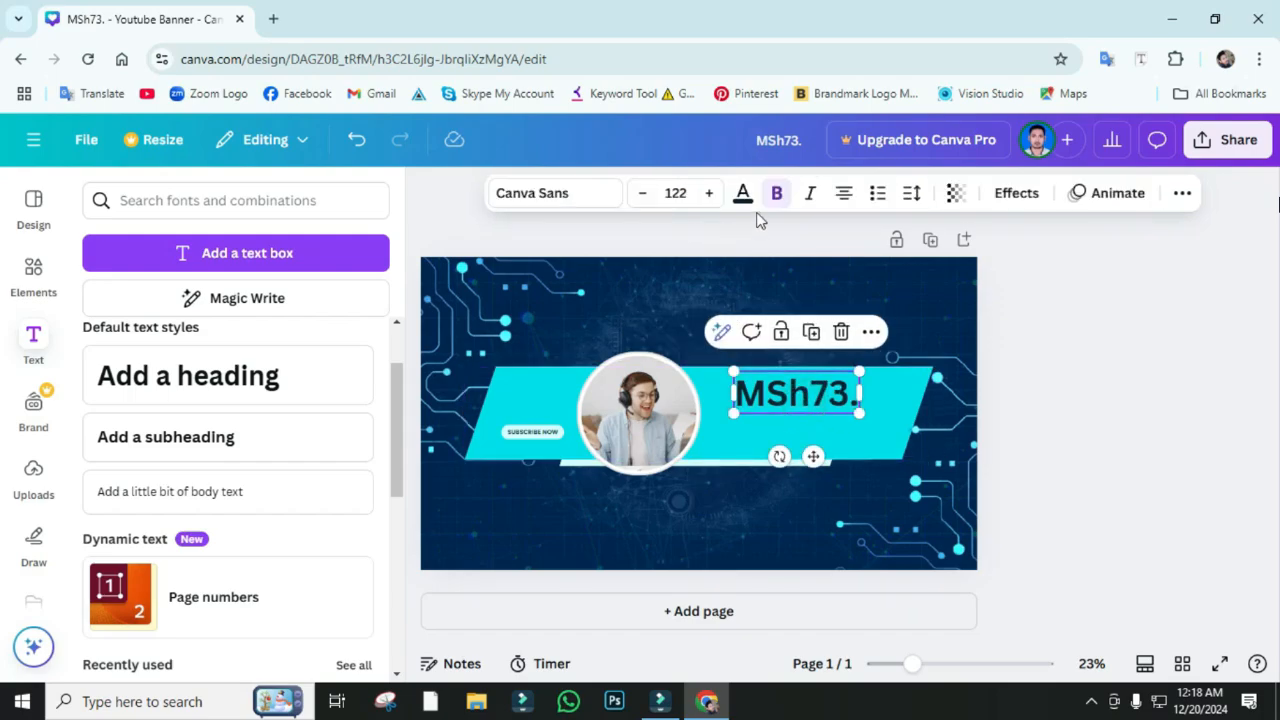
click(743, 193)
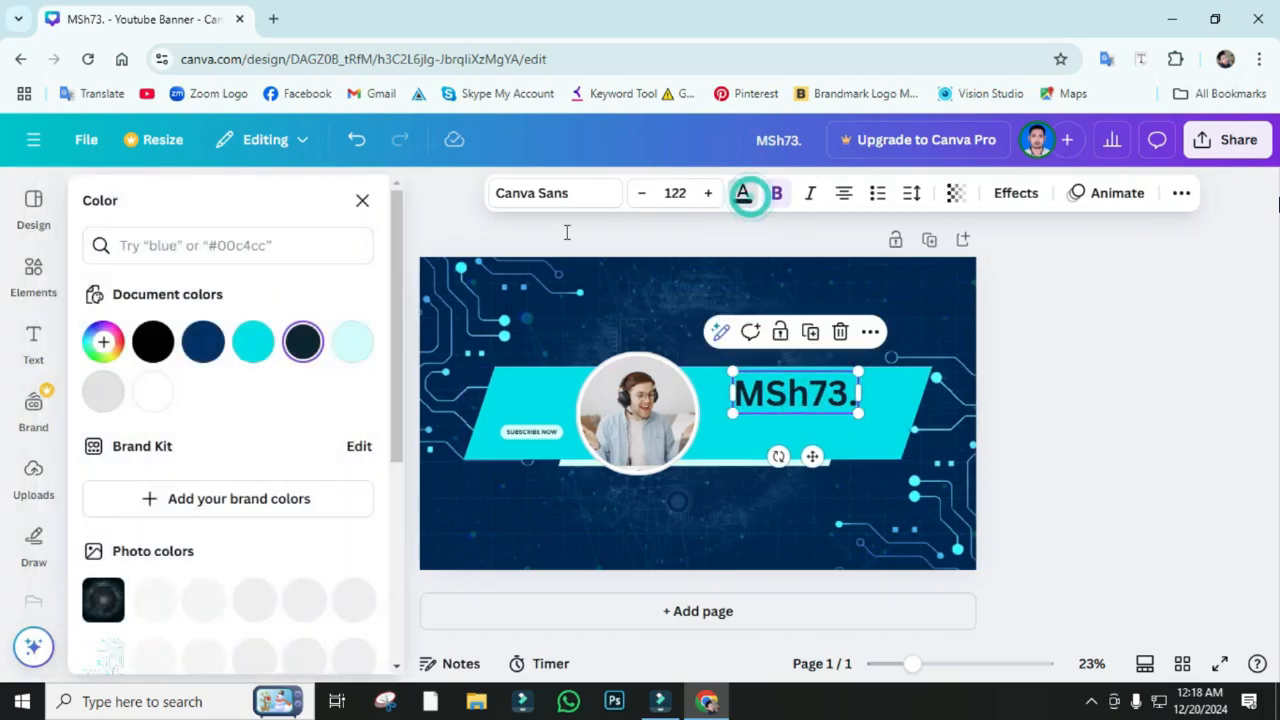
click(152, 392)
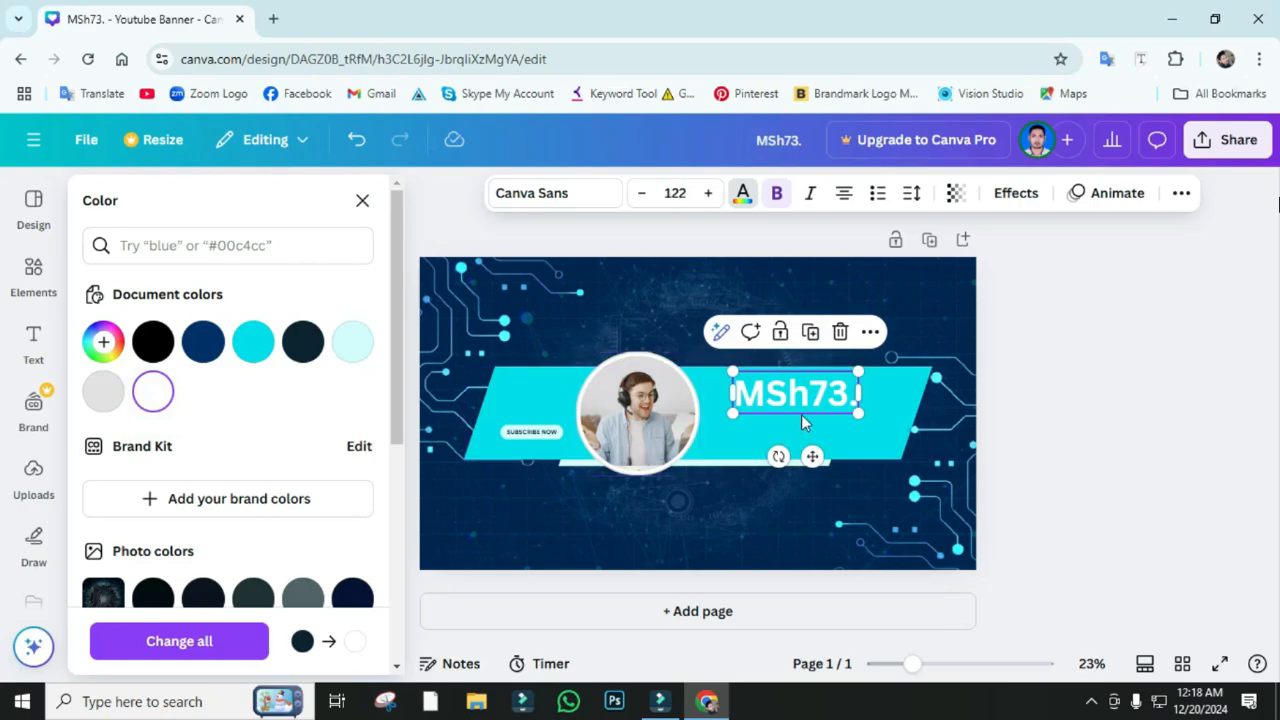
- Color only the period at the end of the "MSh73." heading red, using the default solid colors
double_click(852, 400)
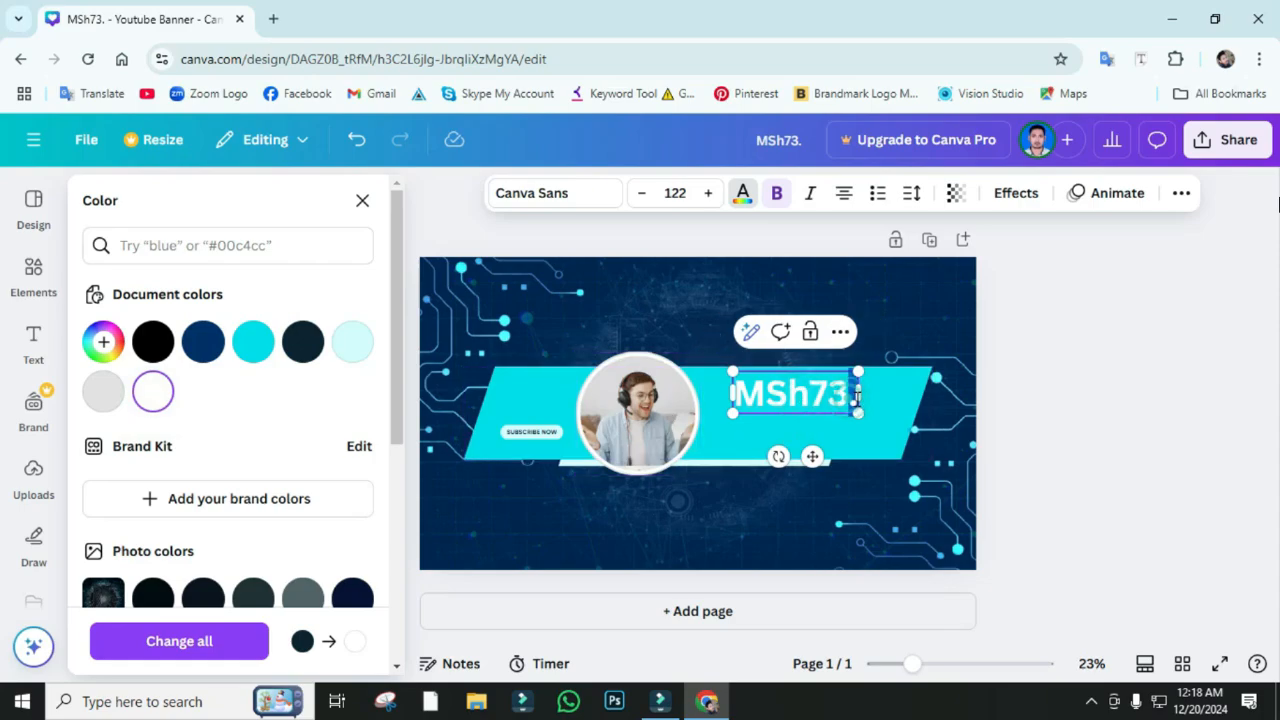
click(742, 195)
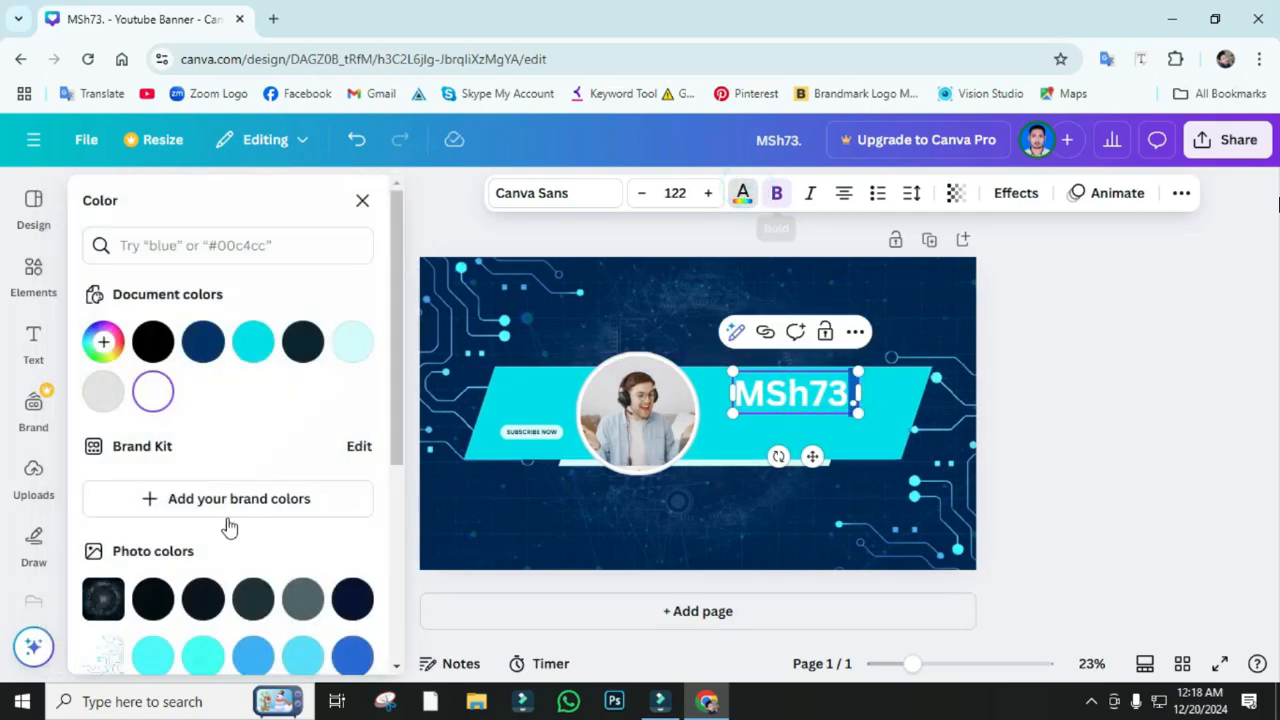
scroll(226, 520, down, 4)
click(103, 537)
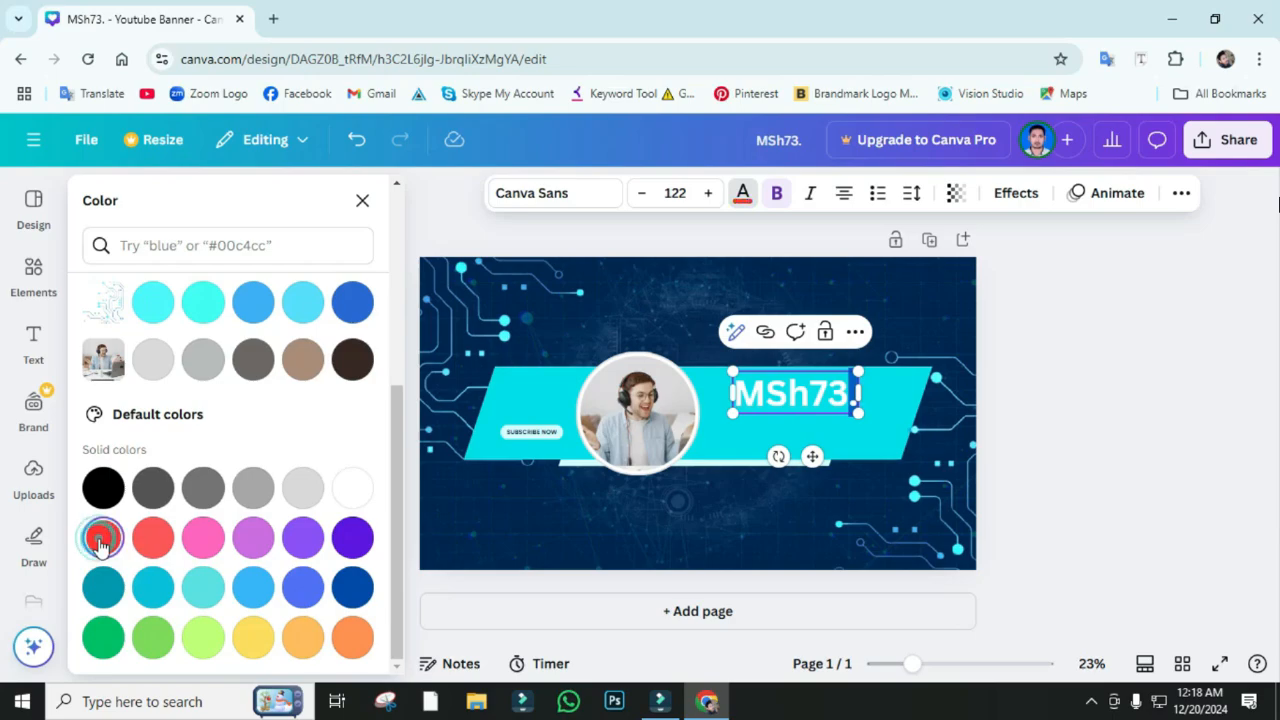
click(727, 452)
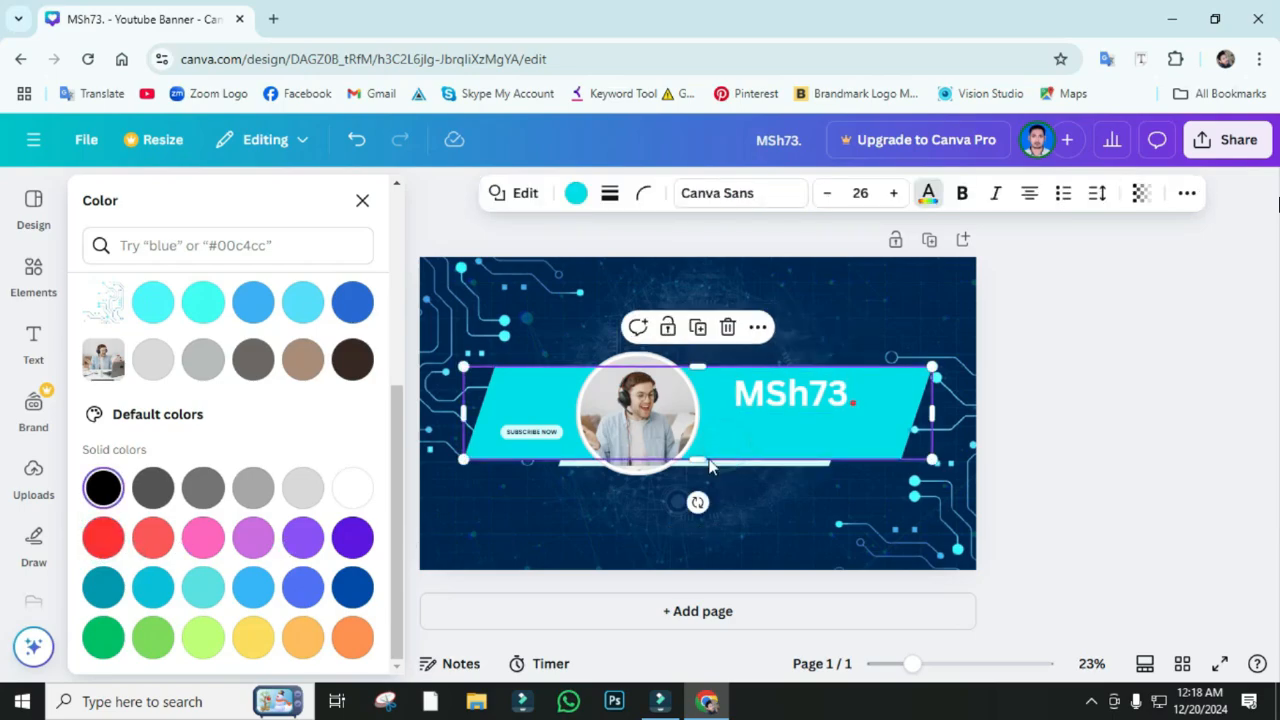
click(698, 455)
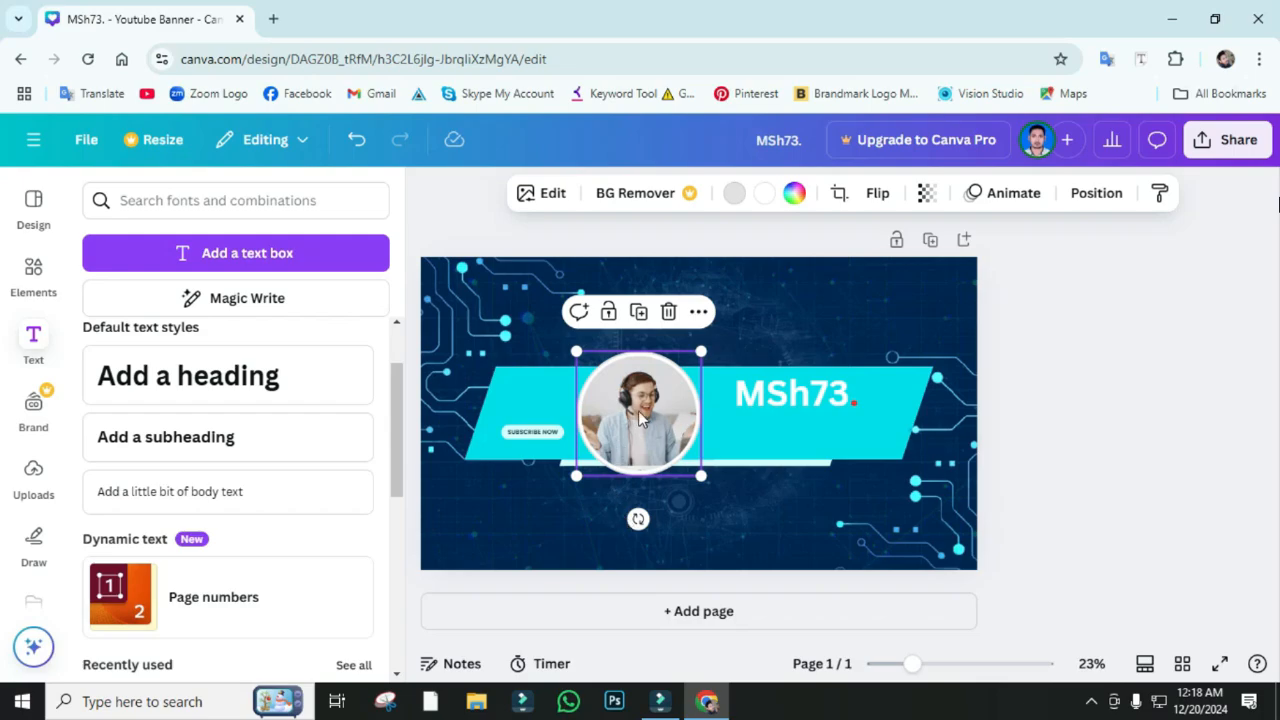
- Delete the sample image from the circular frame, keeping the frame, and upload the first portrait photo from the Desktop's "New folder"
click(669, 312)
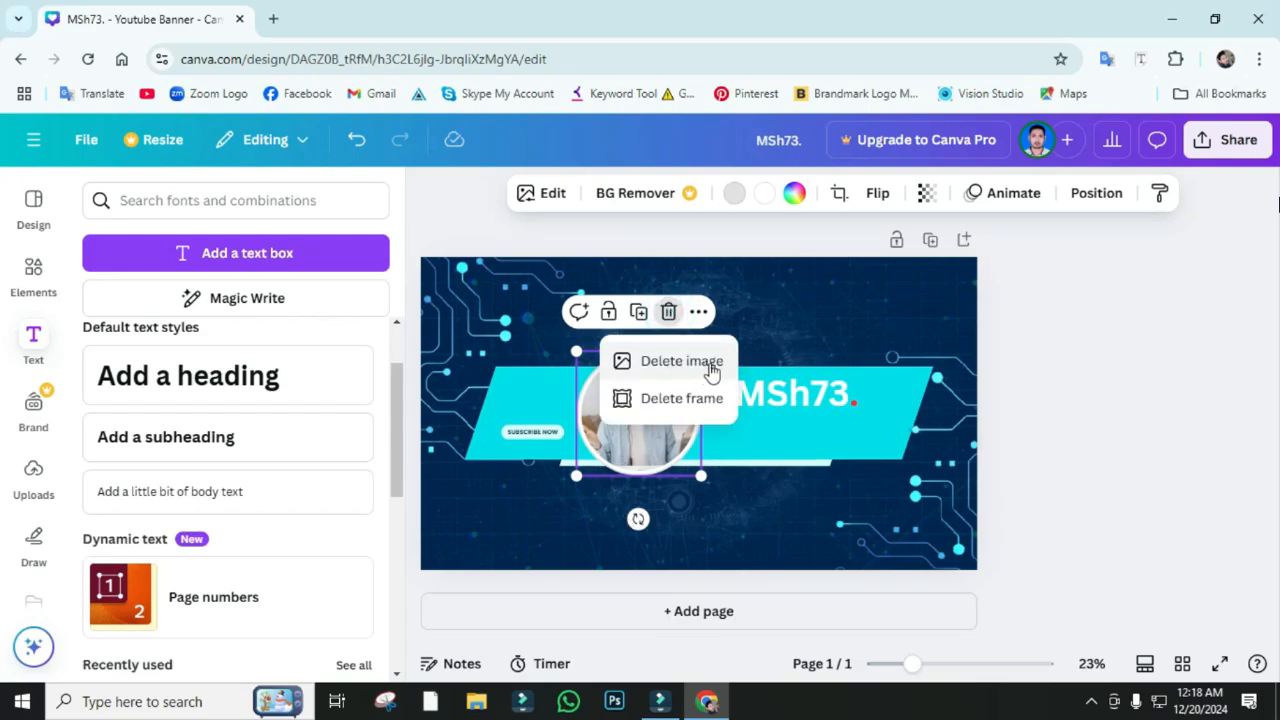
click(677, 363)
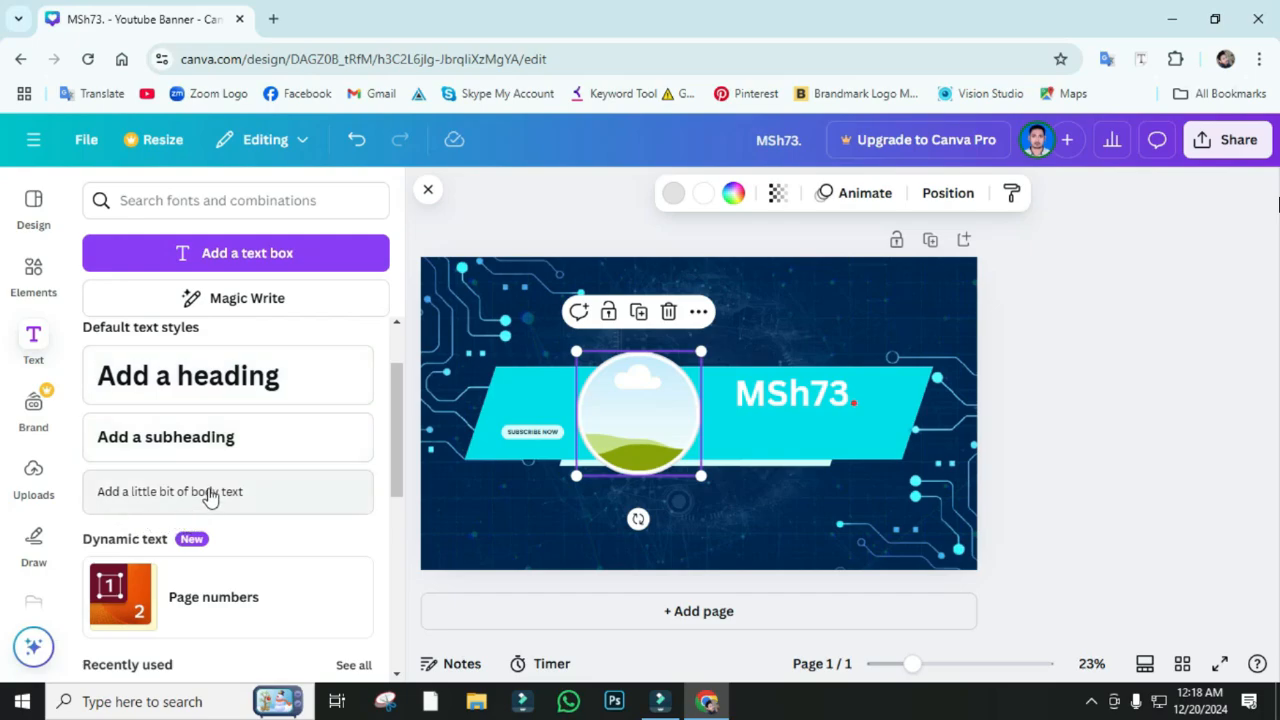
click(31, 482)
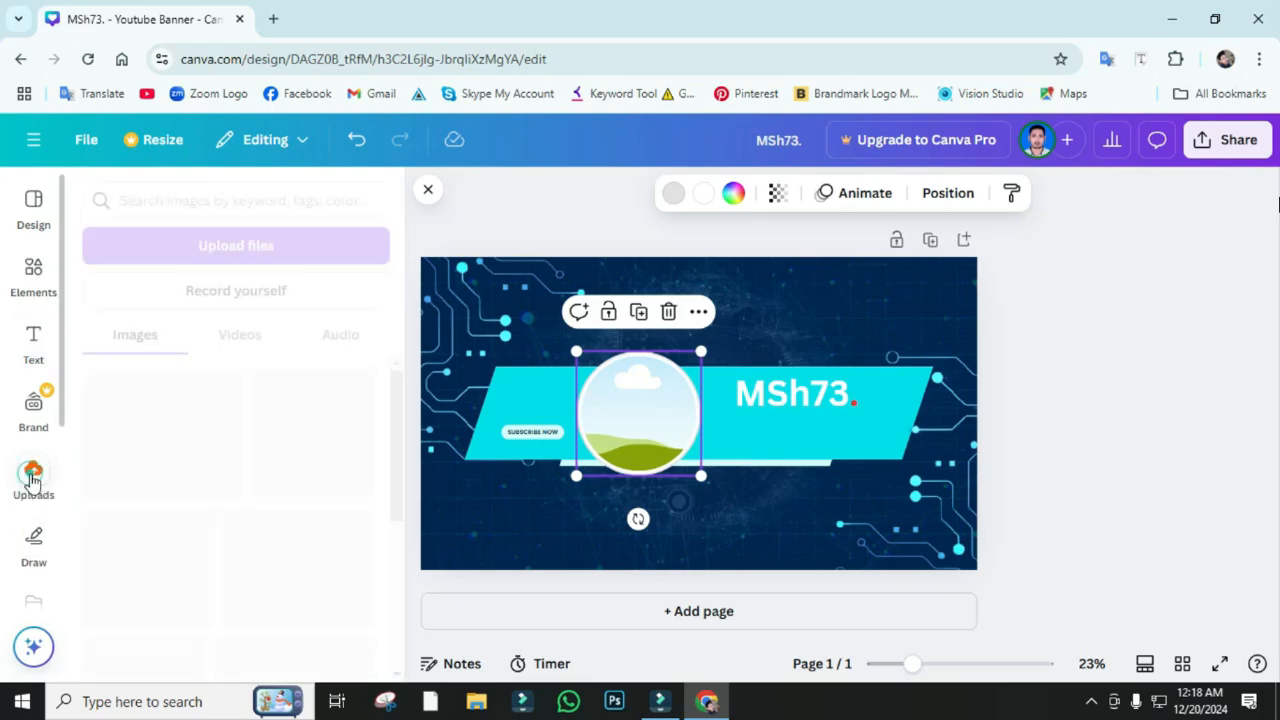
click(229, 249)
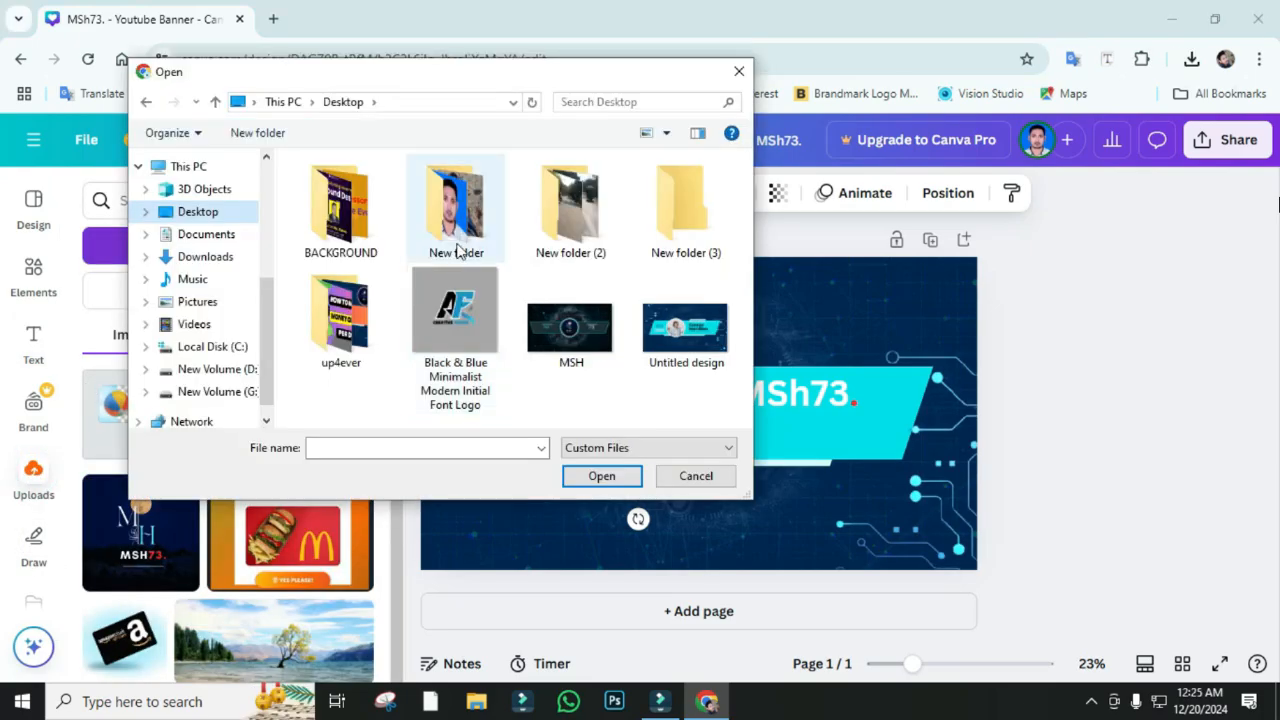
double_click(455, 243)
click(338, 215)
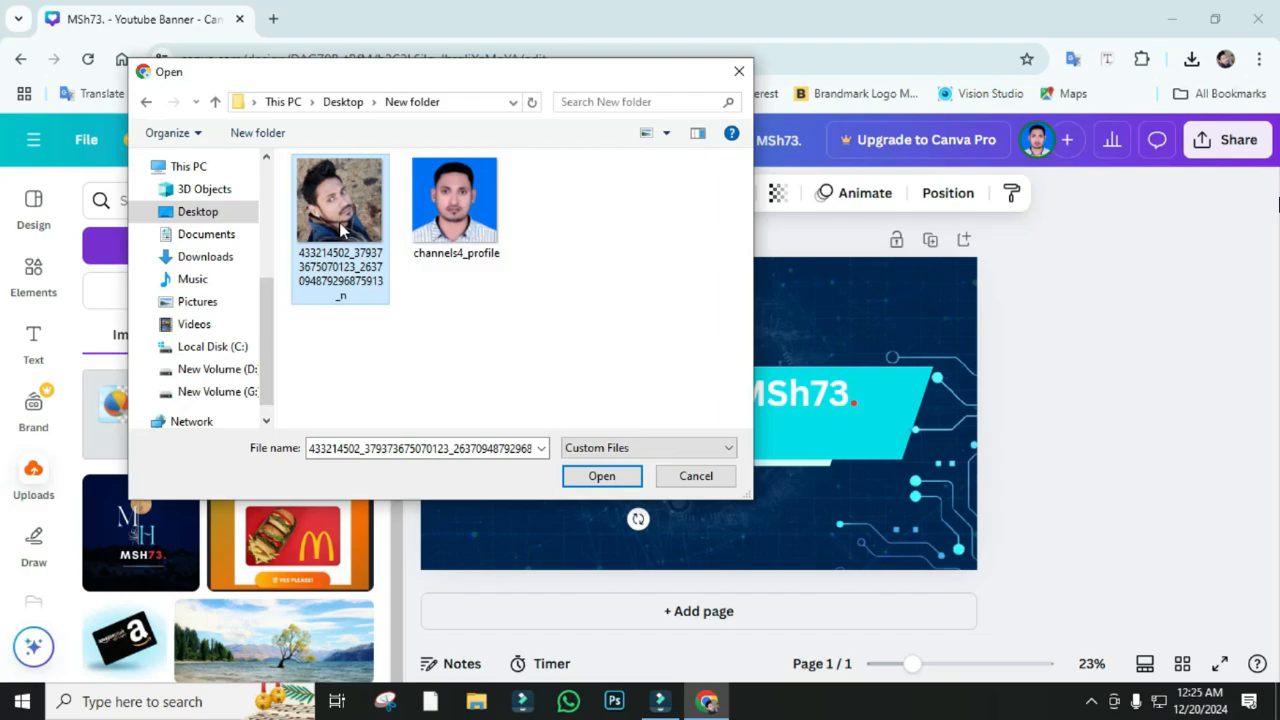
click(601, 476)
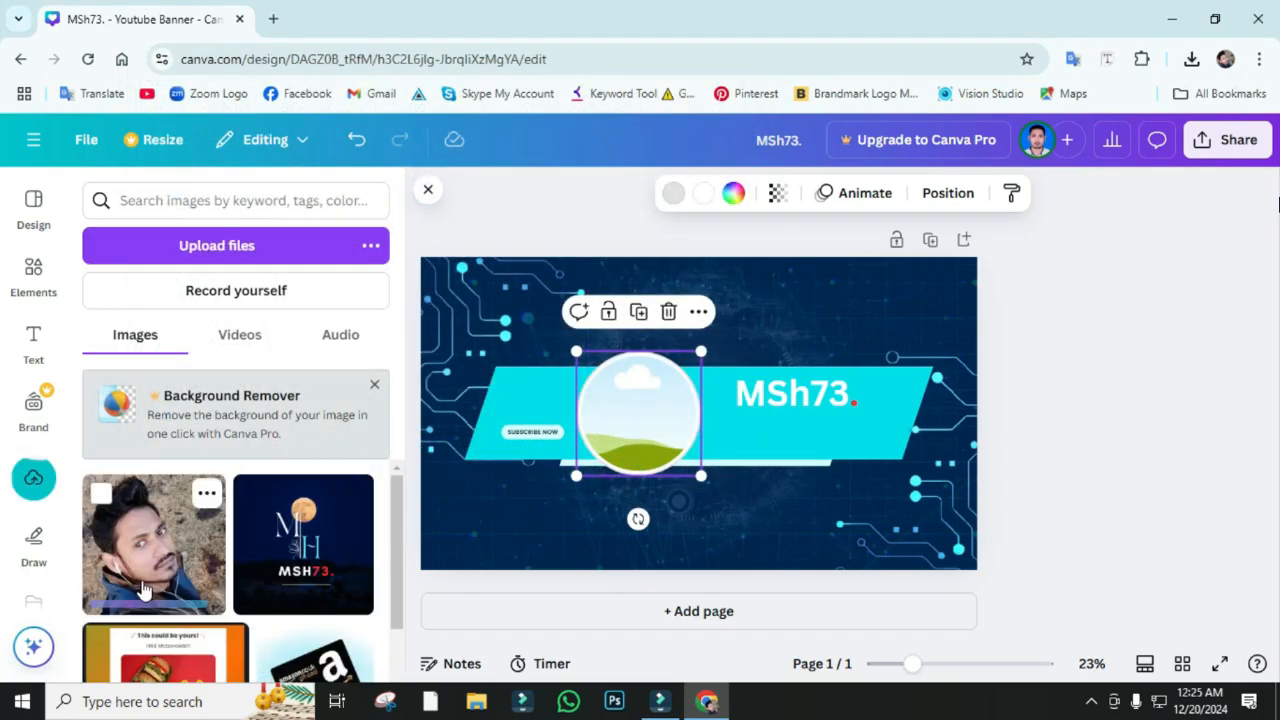
- Add the uploaded portrait to the banner and drop it into the empty circular frame
click(148, 562)
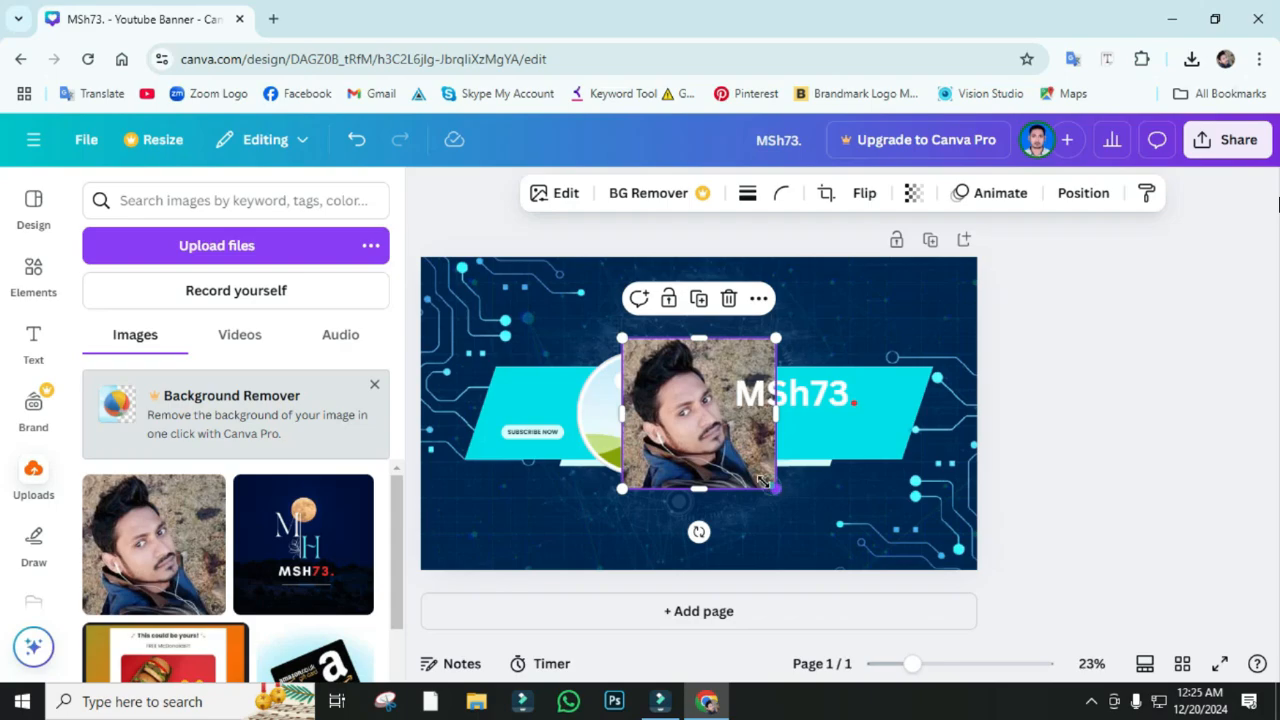
drag(765, 483, 667, 452)
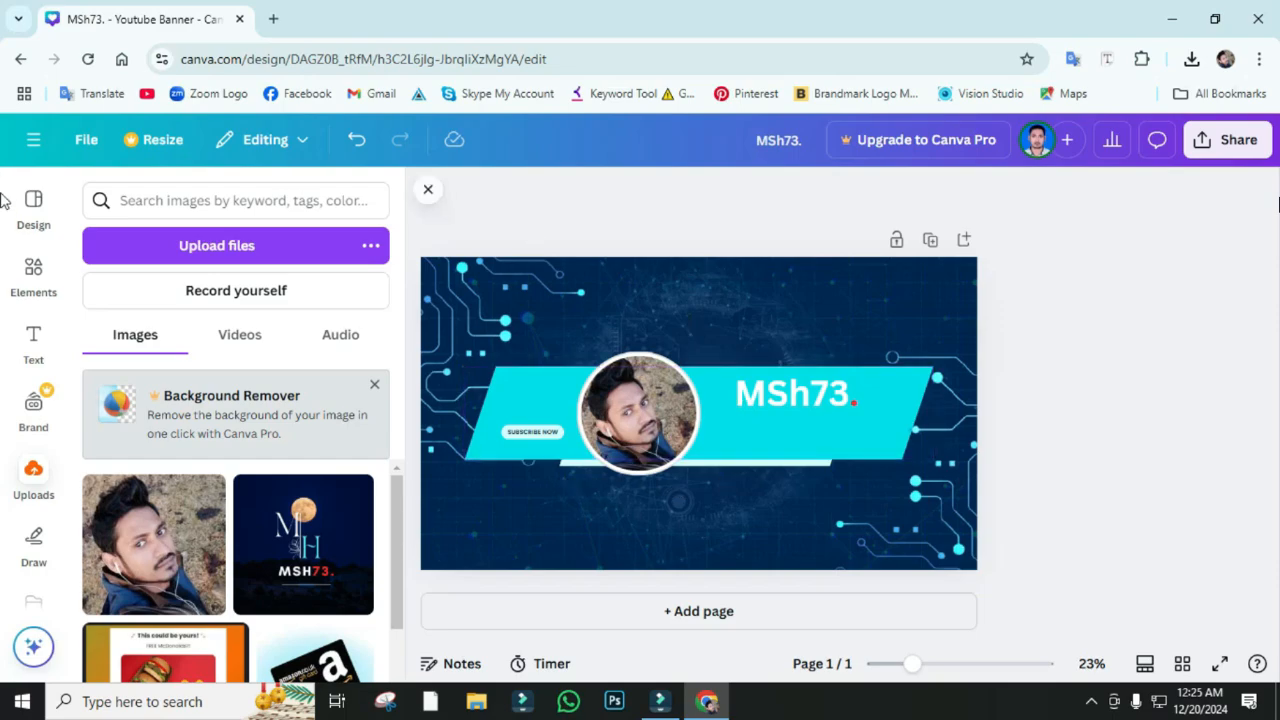
click(33, 210)
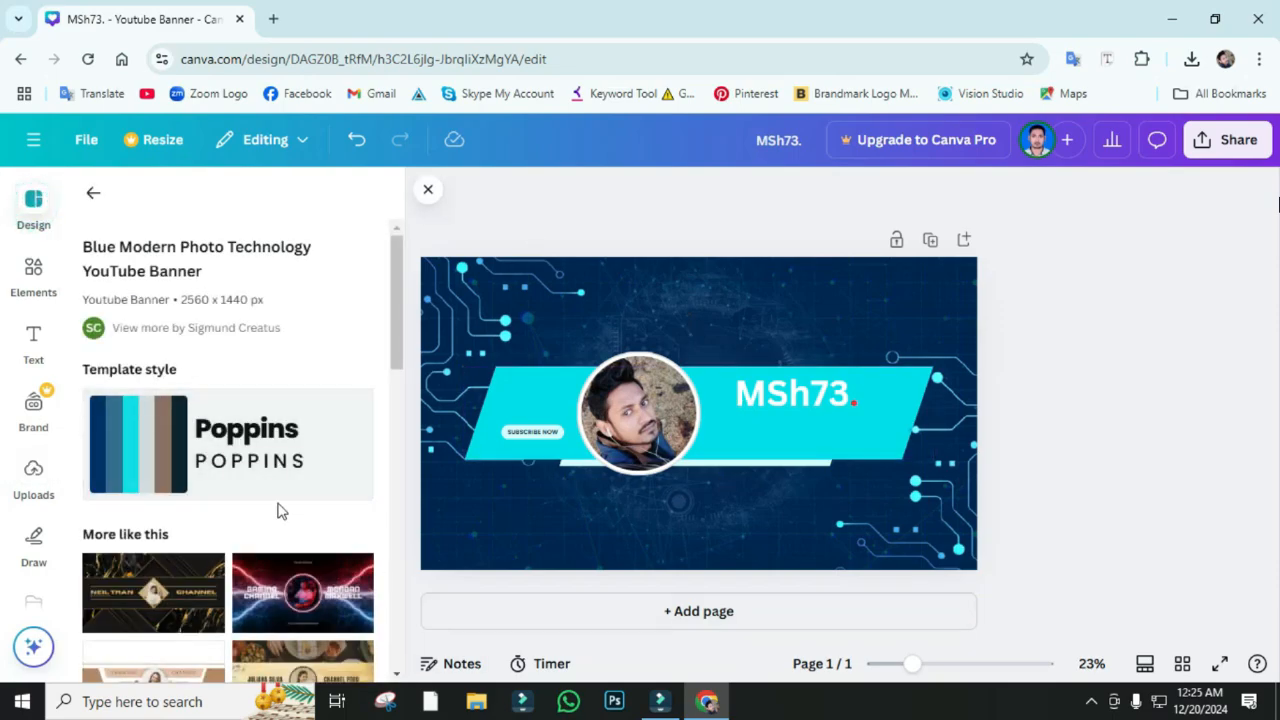
scroll(278, 510, down, 3)
click(34, 285)
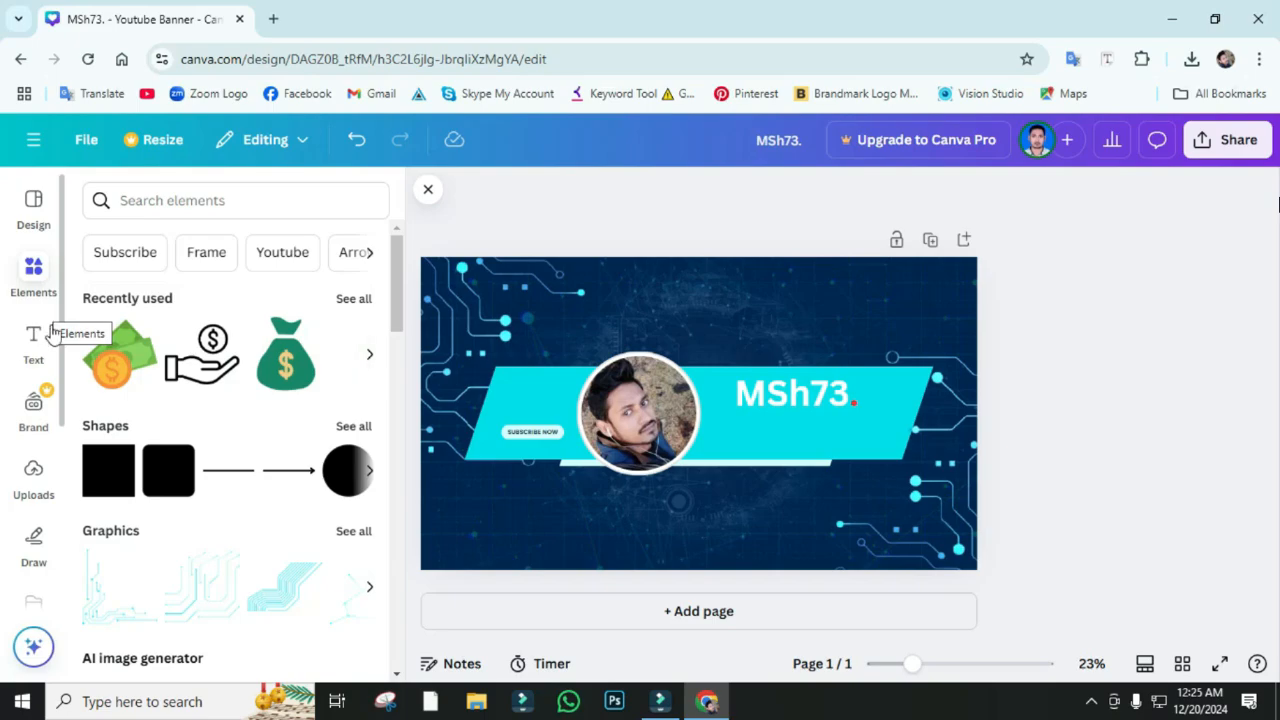
- Set the "SUBSCRIBE NOW" text to size 34.5 and move it, without its pill shape, beneath the "MSh73." heading
click(548, 433)
double_click(535, 432)
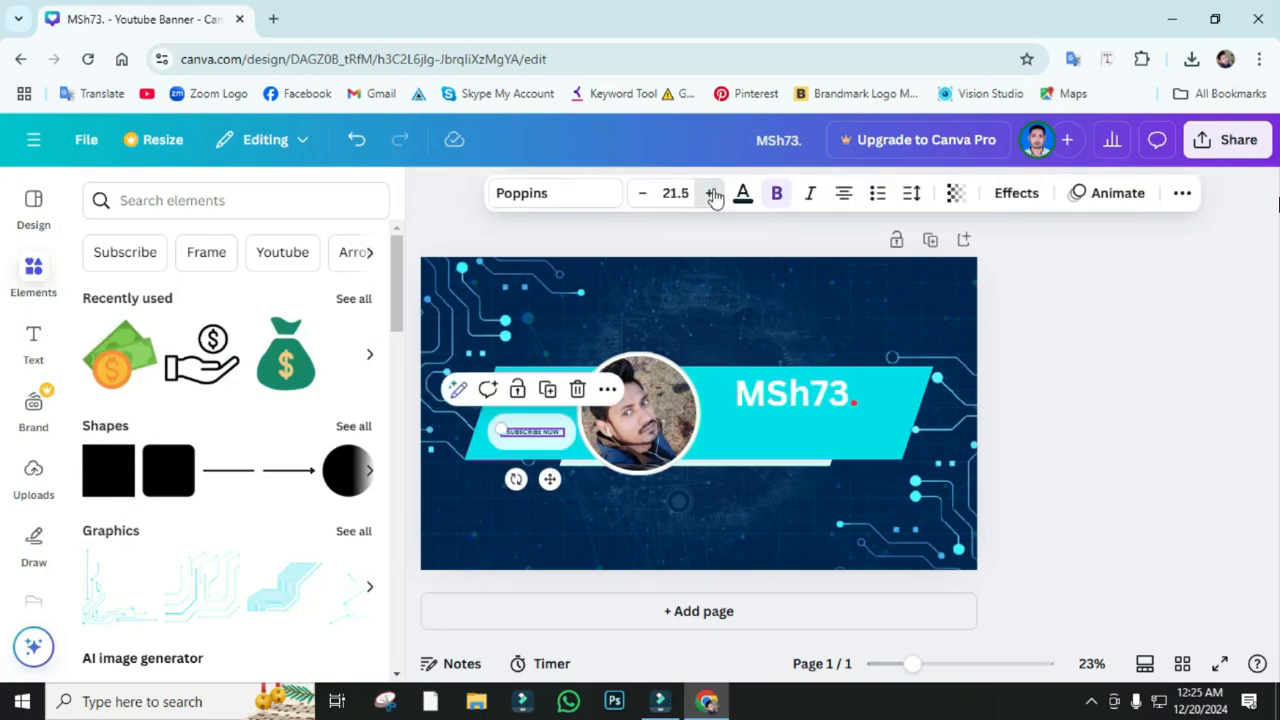
click(713, 194)
click(713, 194)
click(713, 195)
click(713, 195)
click(713, 195)
click(713, 195)
click(713, 195)
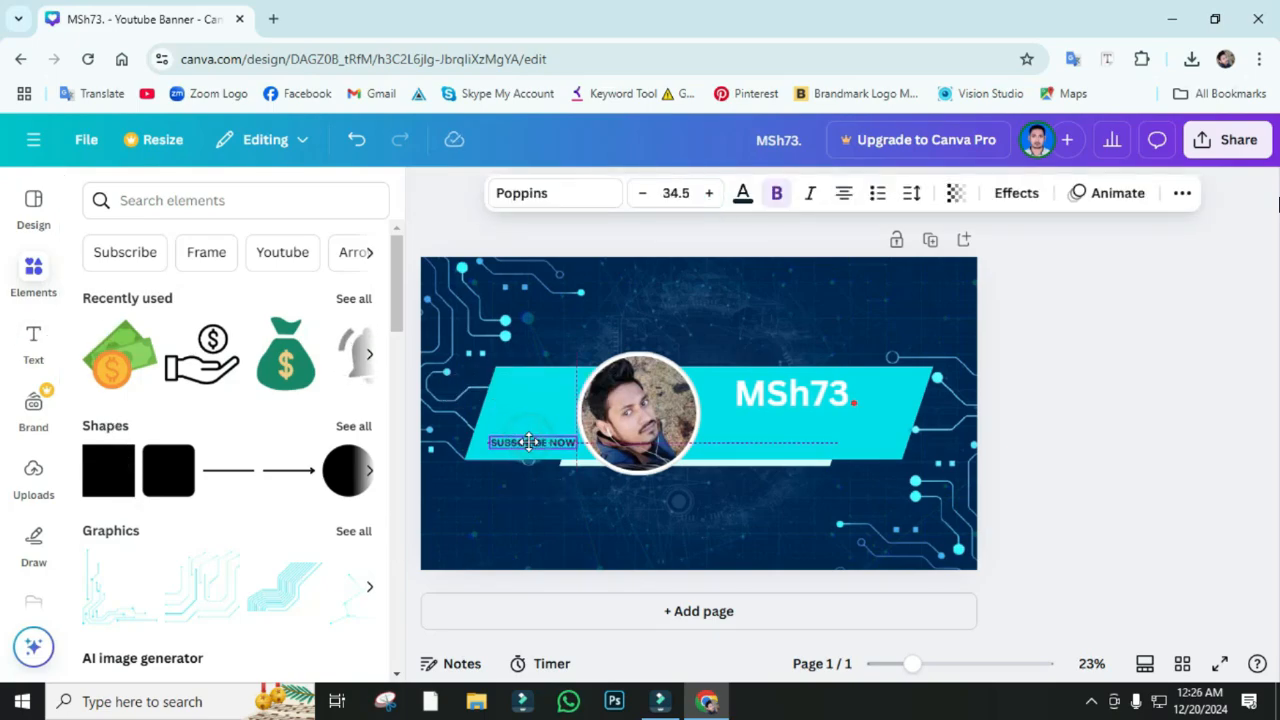
drag(531, 443, 776, 443)
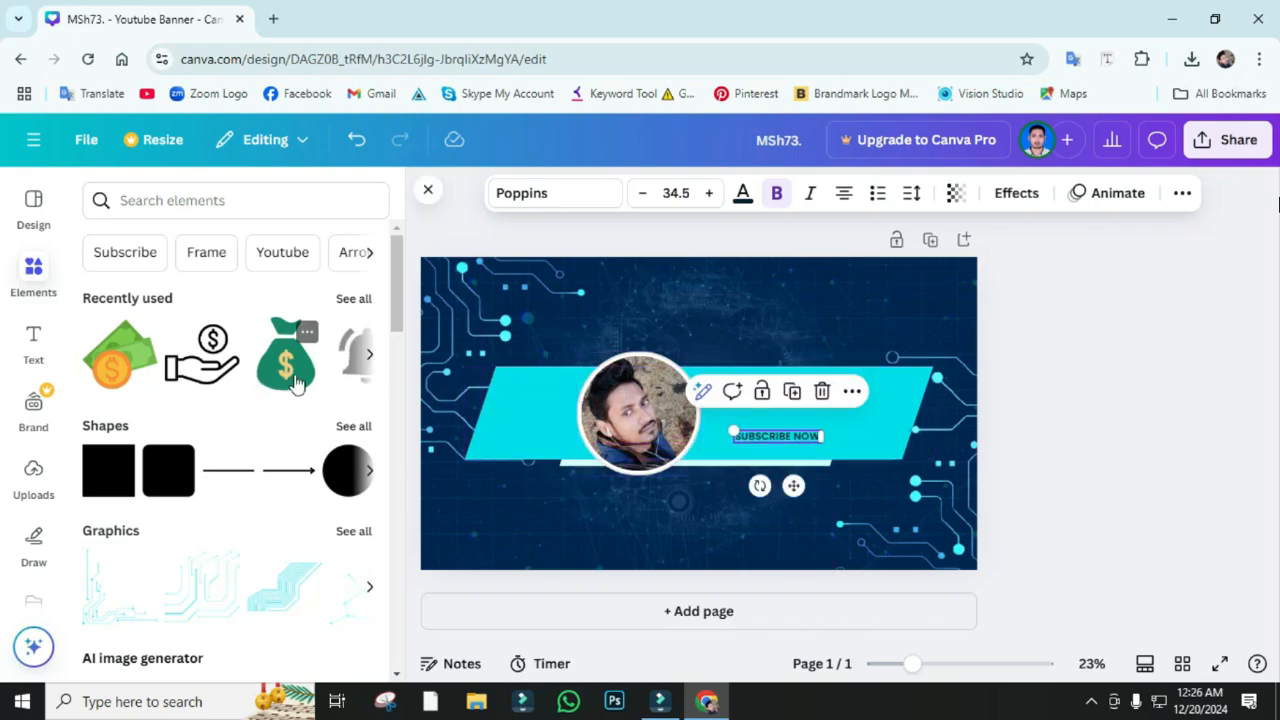
- Add the gray bell from the recently used elements and shrink it to fit just right of the "SUBSCRIBE NOW" text
click(369, 359)
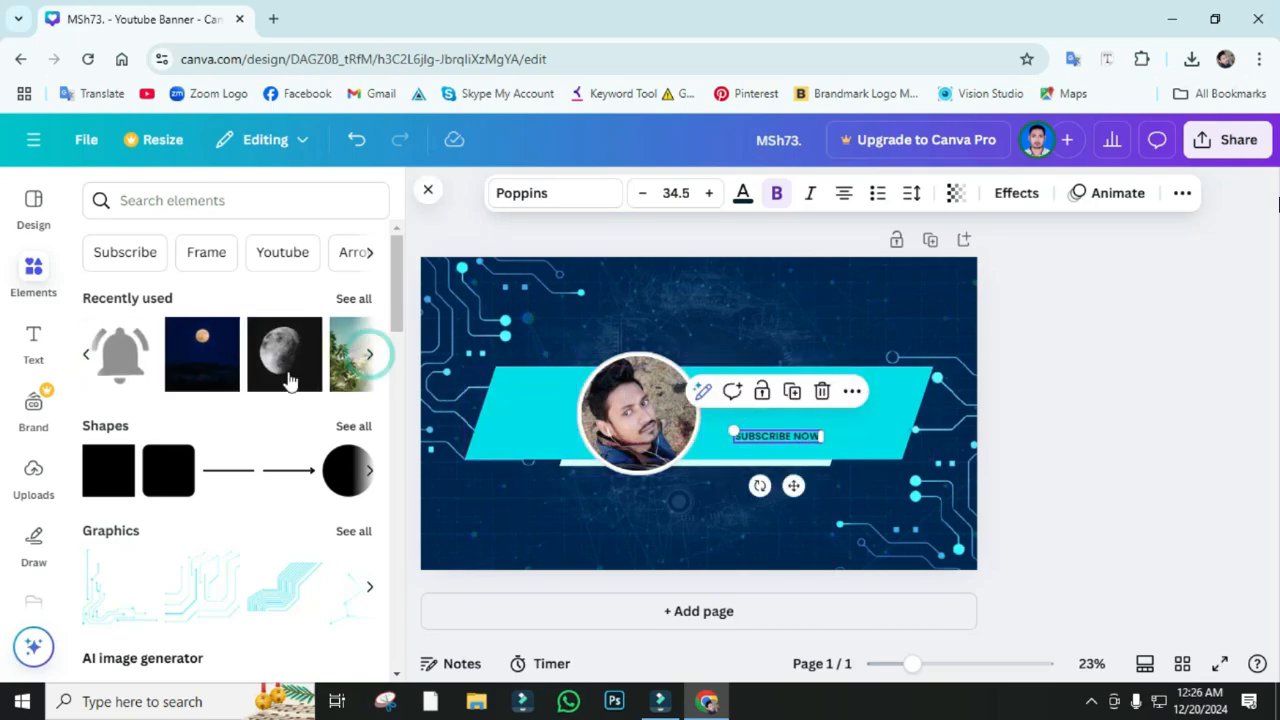
click(120, 354)
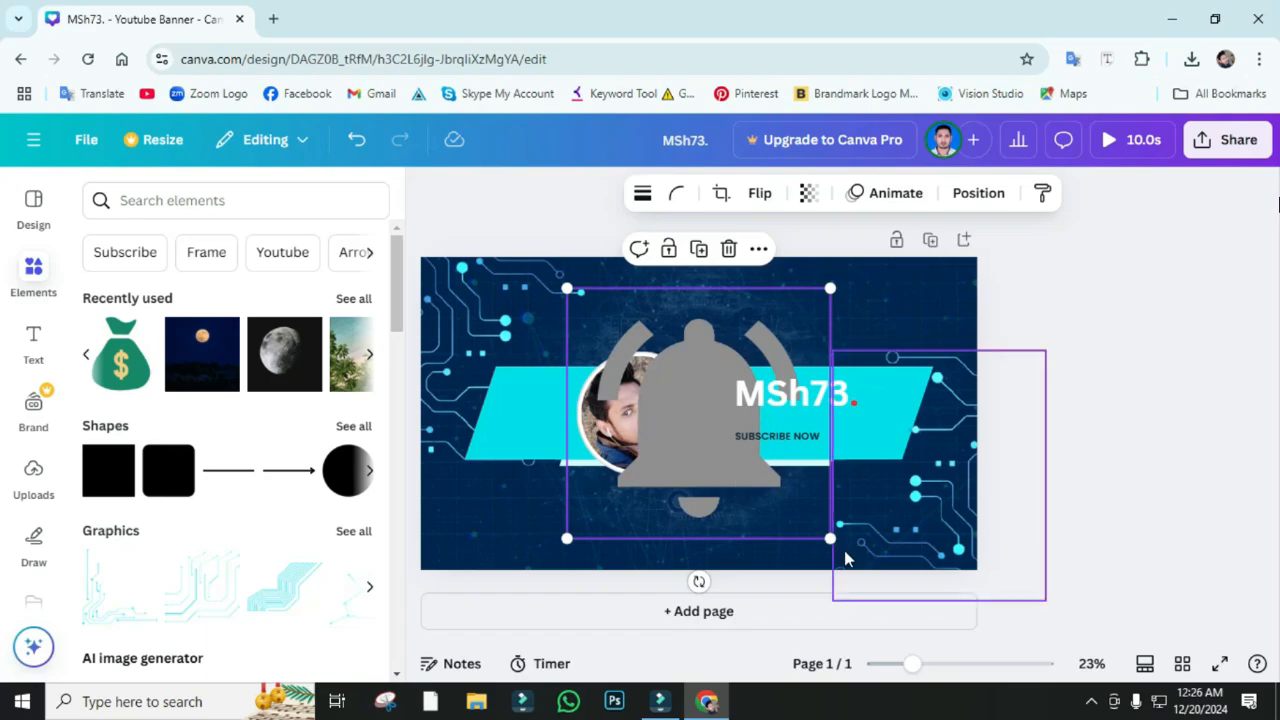
drag(830, 538, 843, 427)
drag(883, 473, 864, 418)
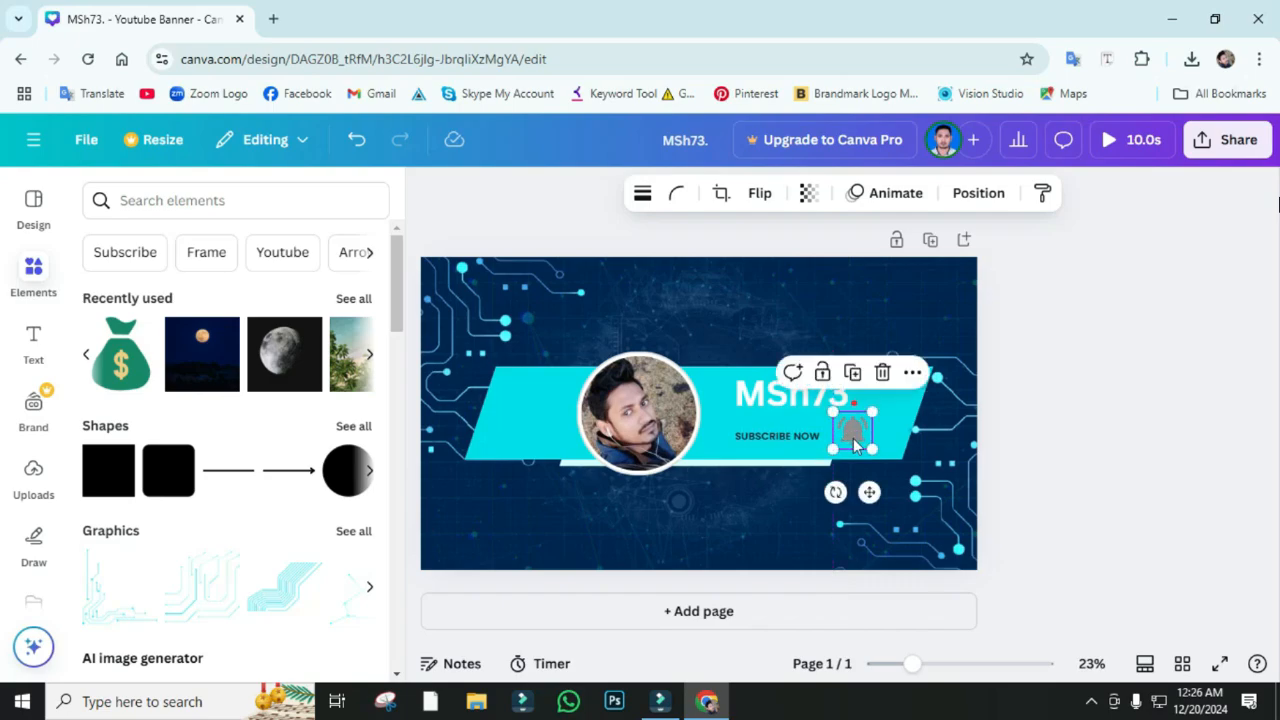
- Color only the letter "S" in the "MSh73." heading black, using the document colors
click(787, 396)
click(787, 396)
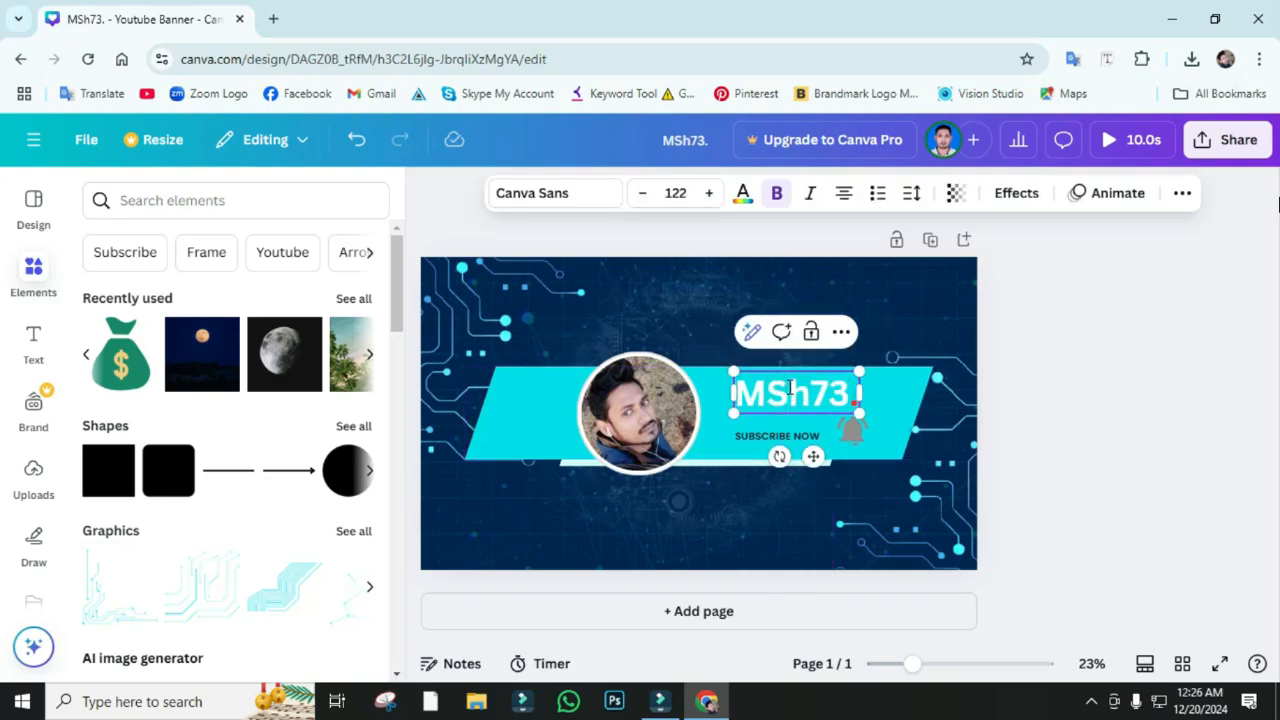
drag(767, 392, 788, 392)
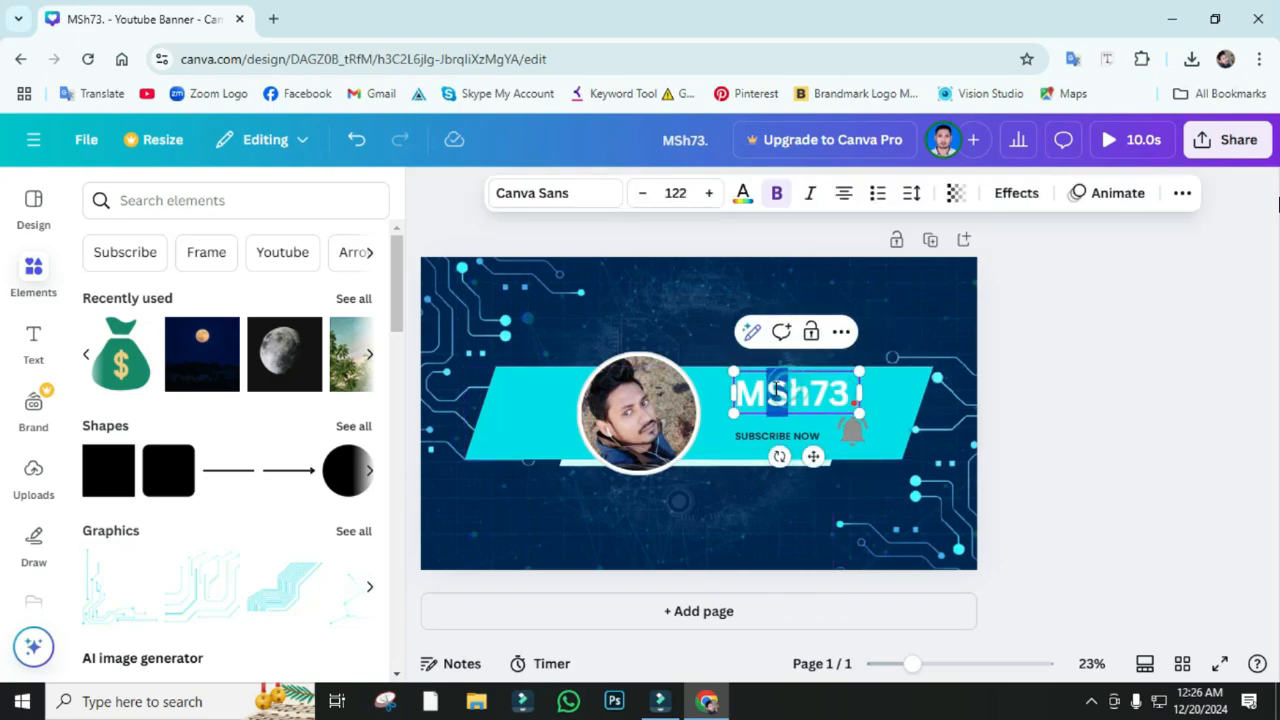
click(742, 193)
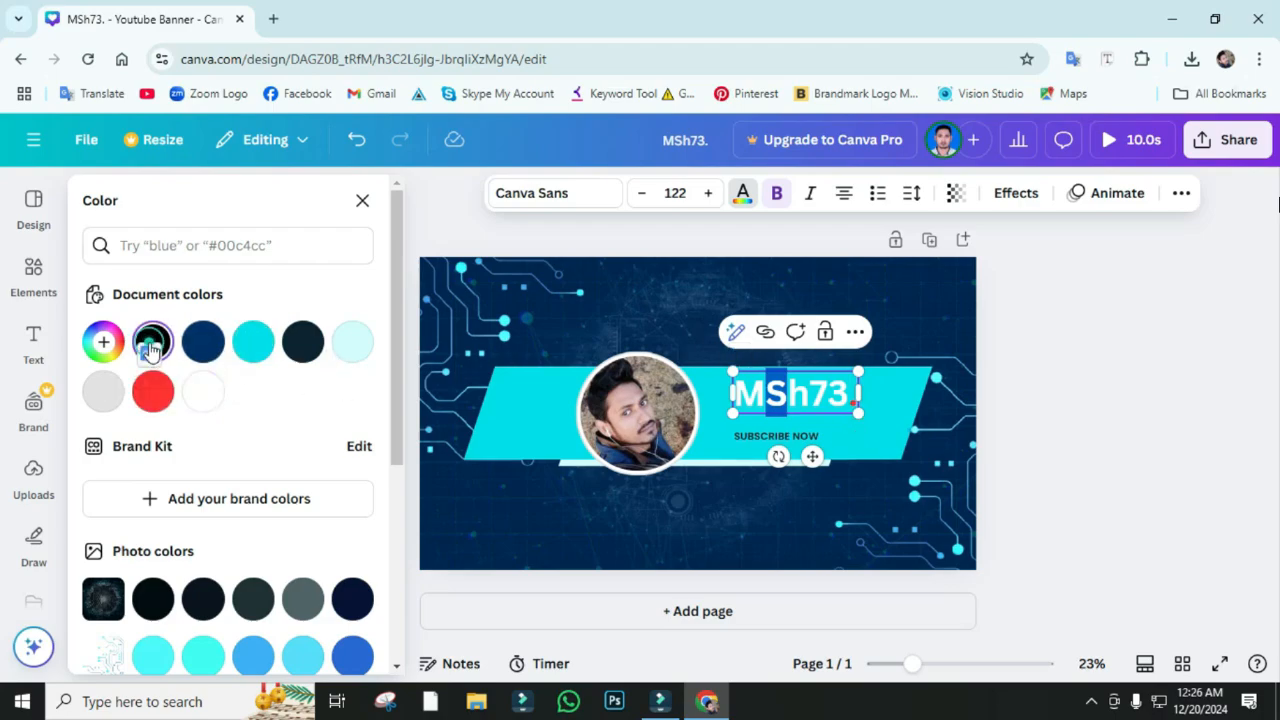
click(1097, 418)
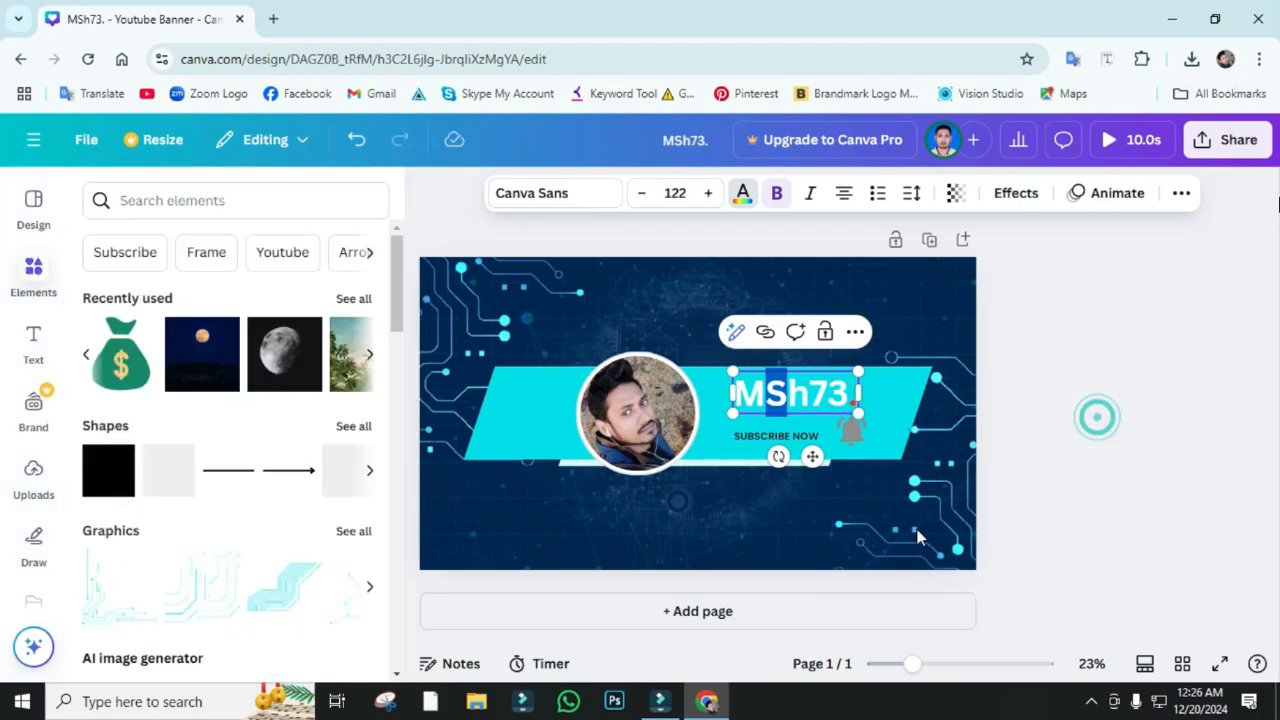
click(677, 492)
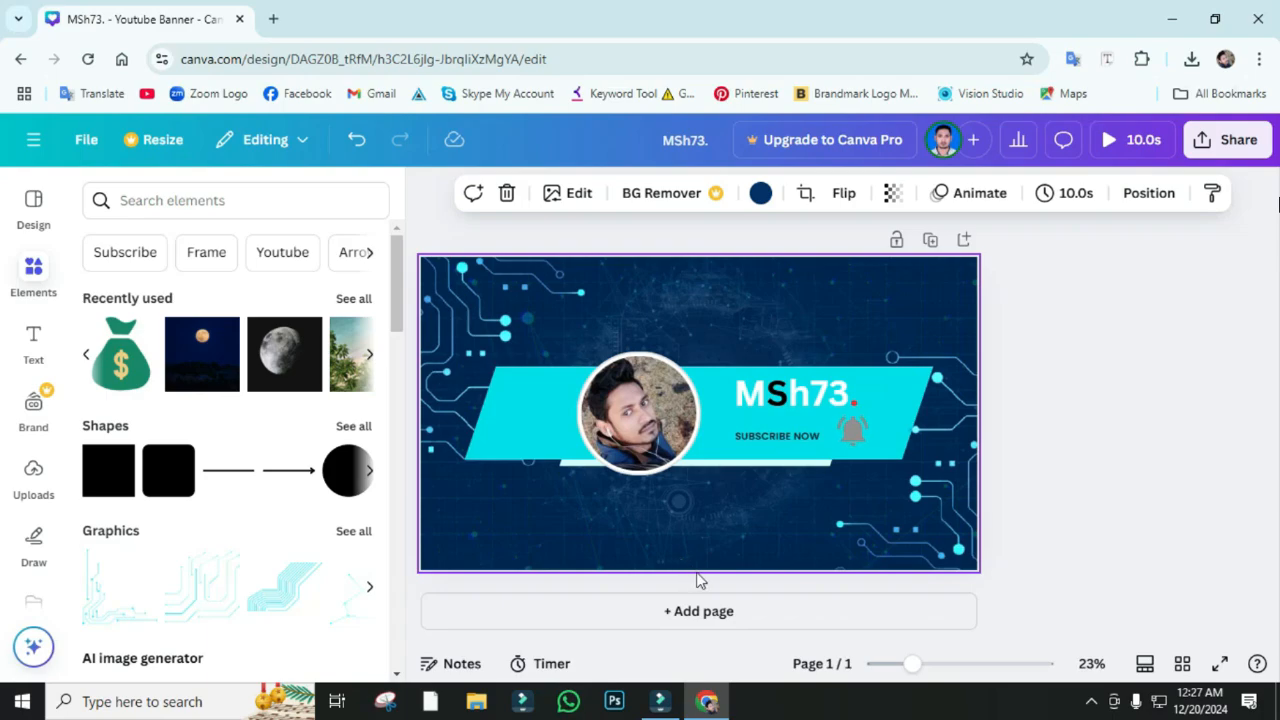
- Change the "SUBSCRIBE NOW" text color to the red from the document colors
double_click(758, 434)
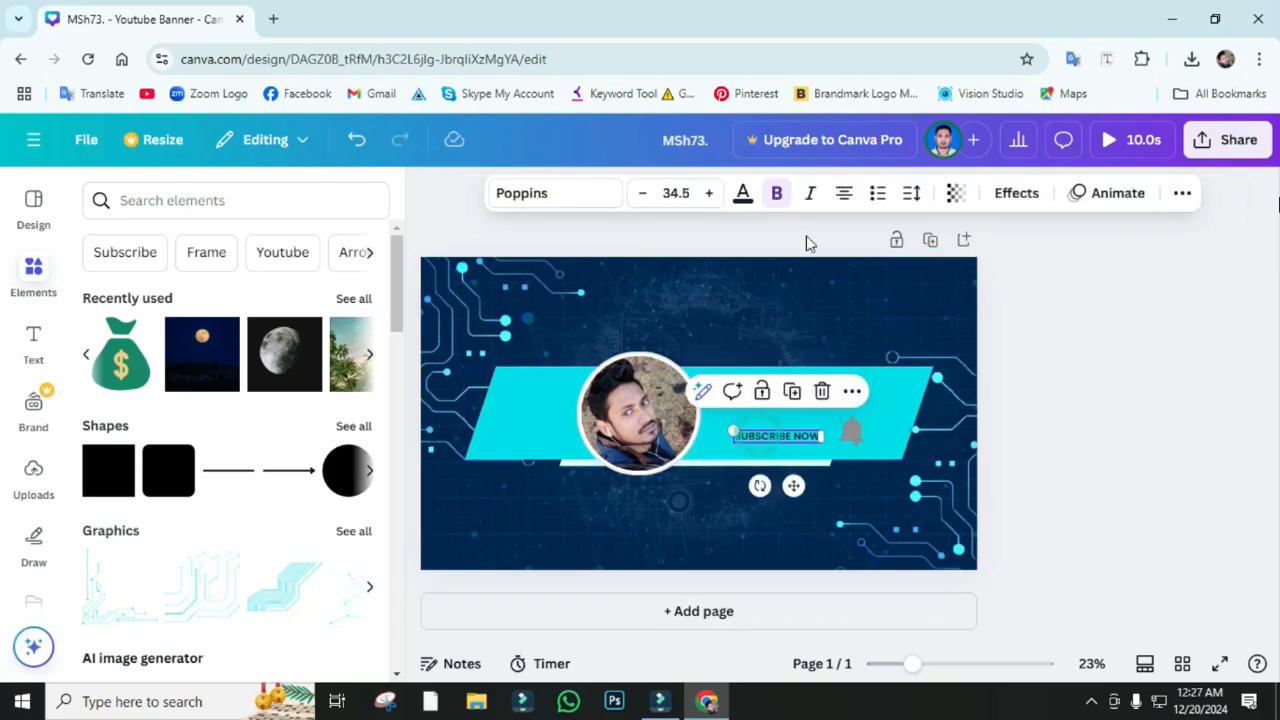
click(742, 193)
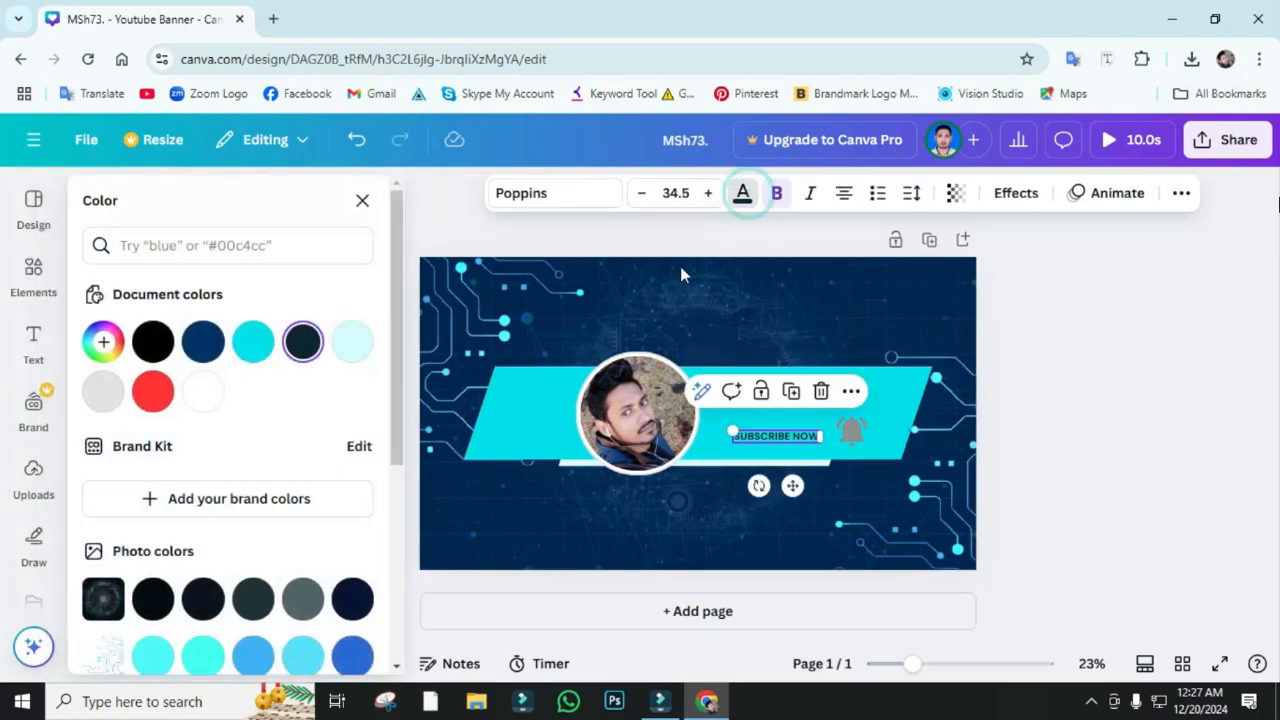
click(152, 391)
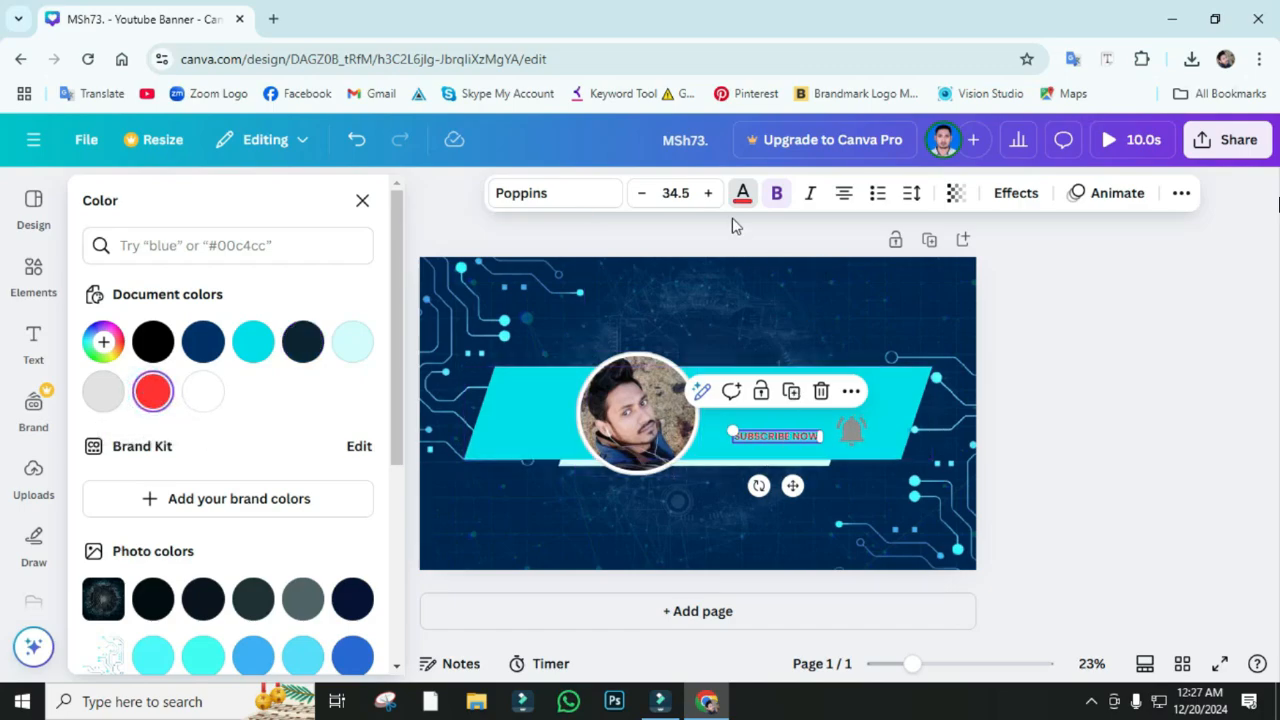
- Enlarge the "SUBSCRIBE NOW" text to about size 40 and arrange it on a single line beside the bell
click(708, 193)
click(708, 193)
click(708, 193)
click(708, 193)
click(708, 193)
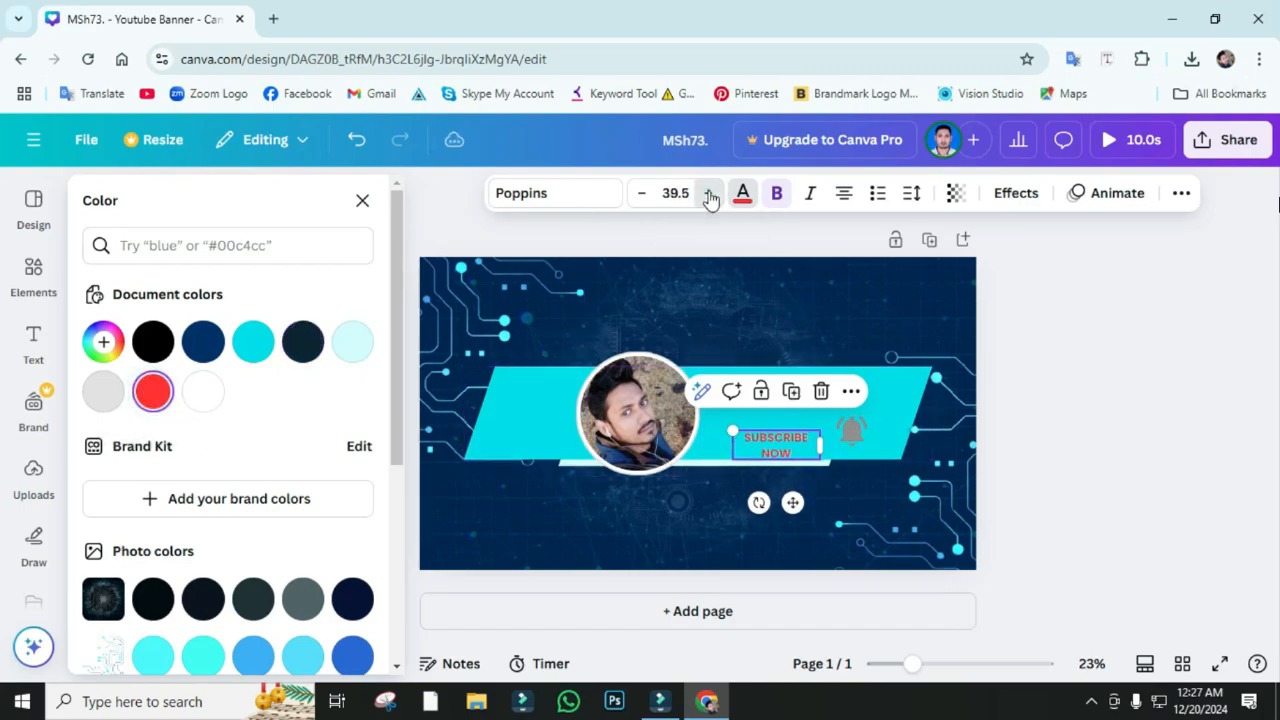
click(708, 193)
drag(821, 444, 862, 434)
click(1020, 432)
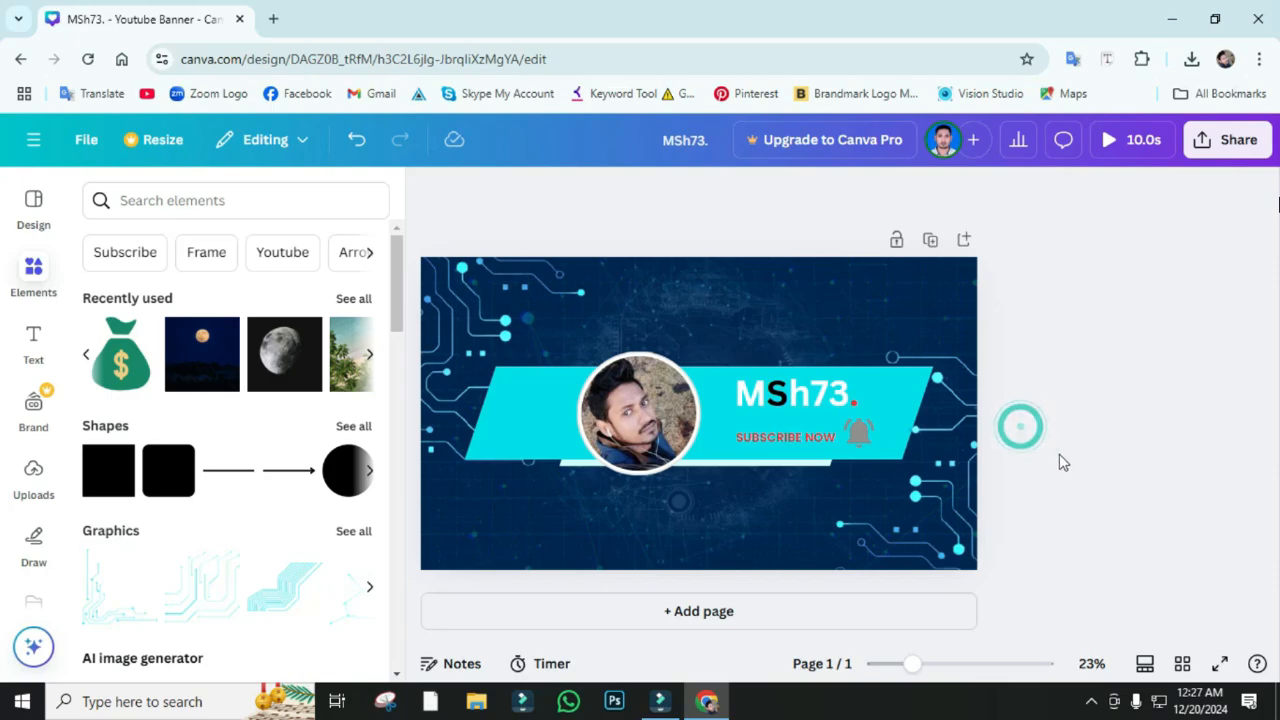
- Set the bell graphic's corner rounding to 11
click(858, 432)
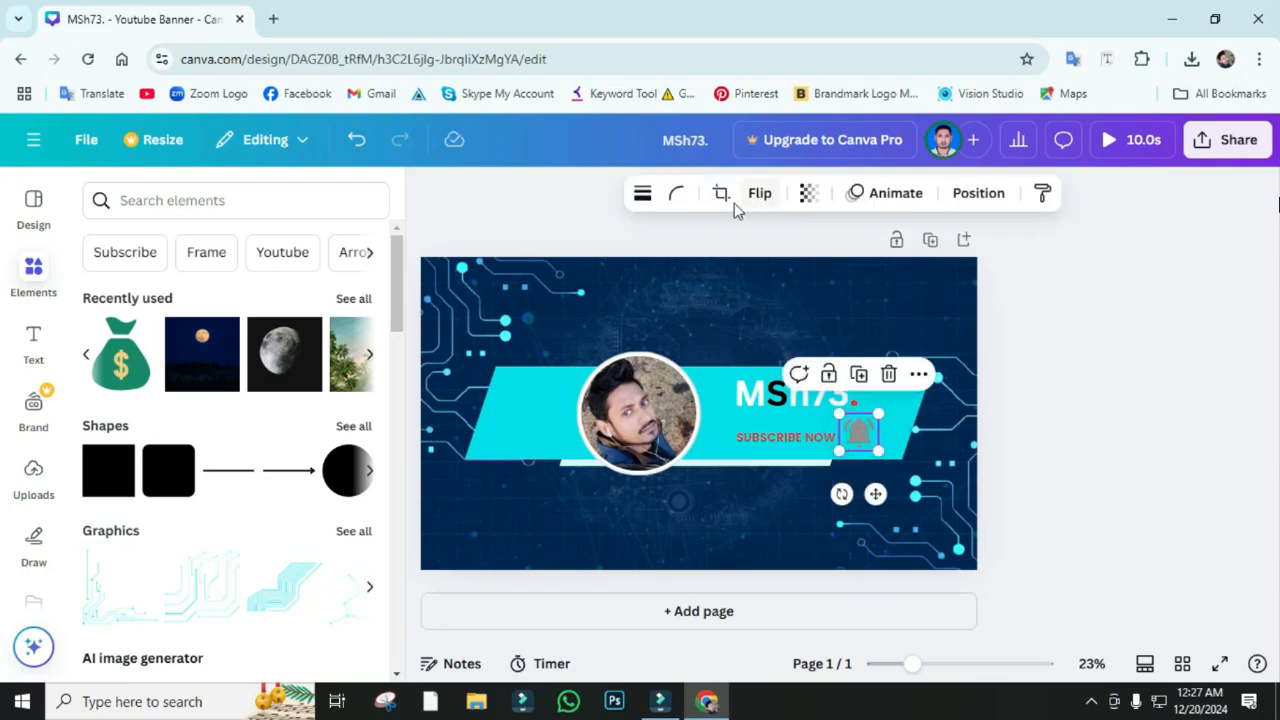
click(676, 193)
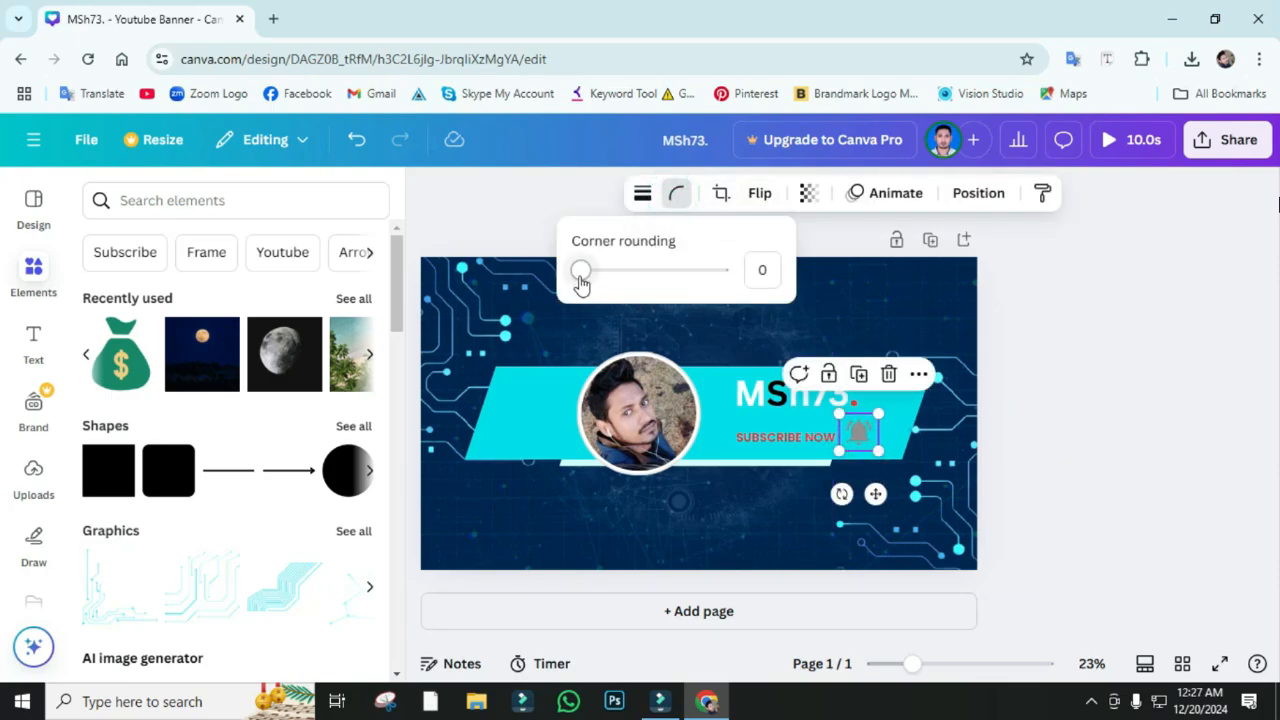
drag(580, 283, 596, 278)
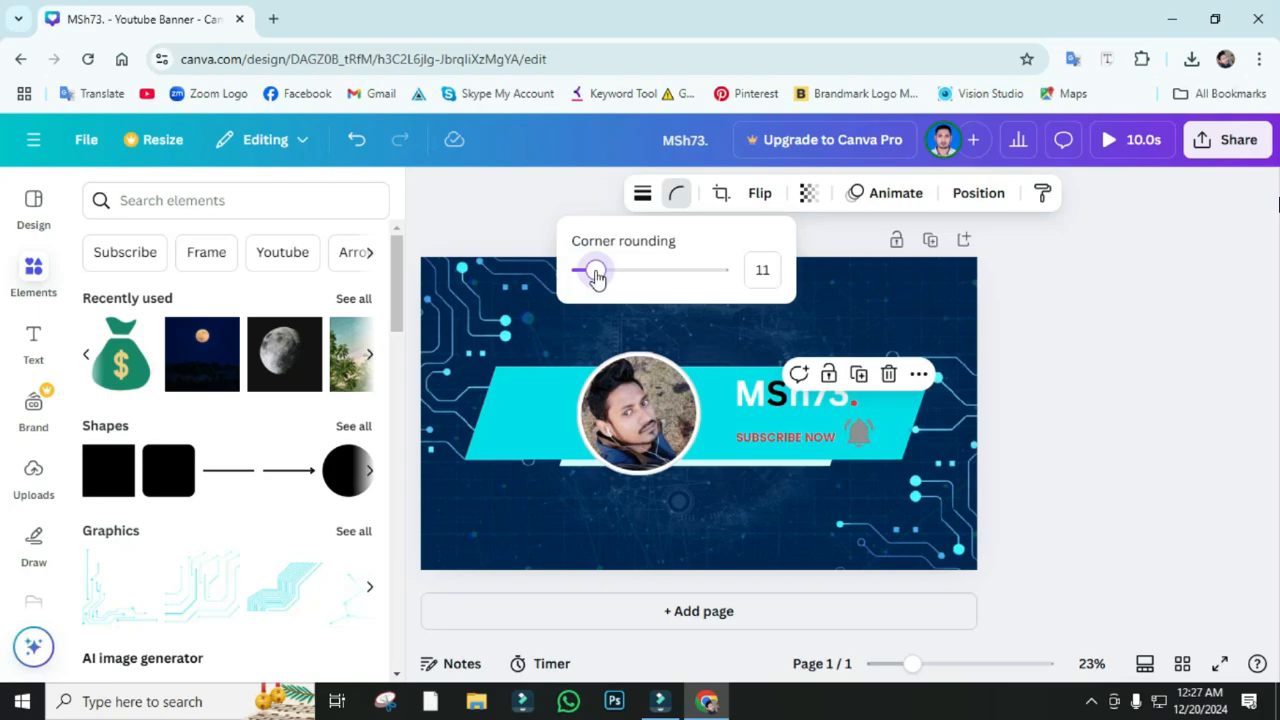
click(1081, 350)
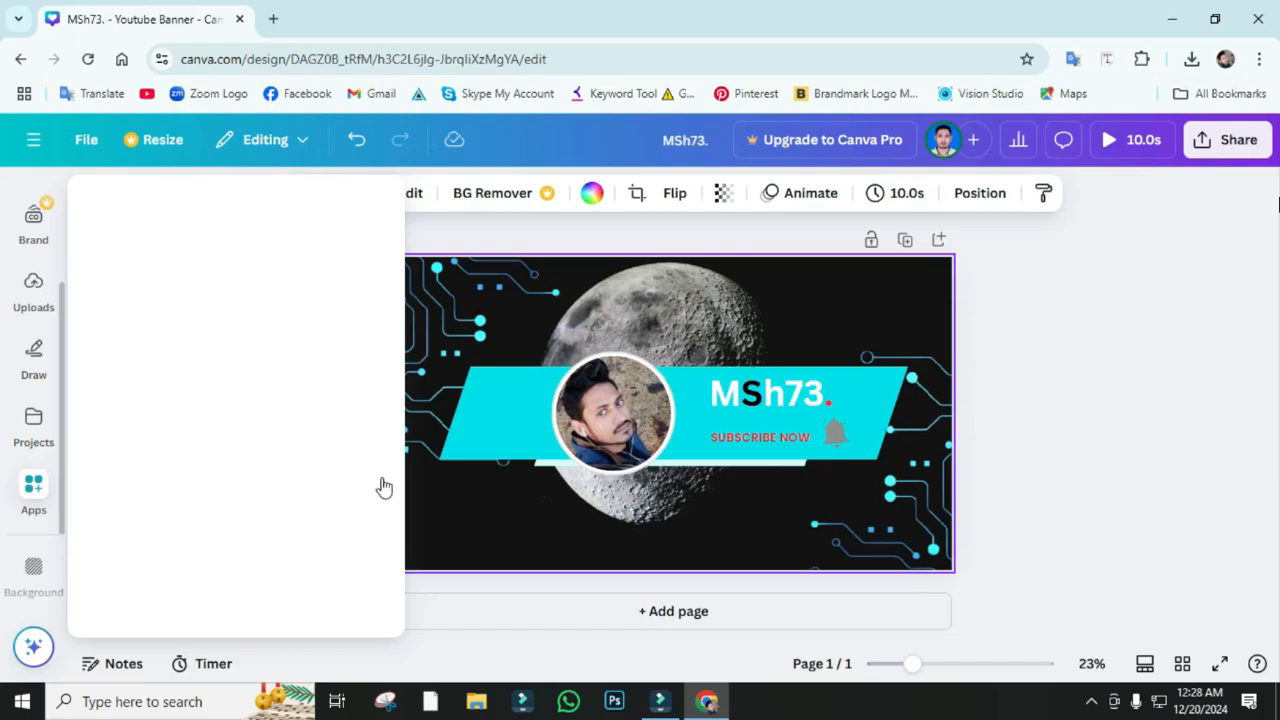
- Try ready-made backgrounds such as dark wood and colorful bokeh lights, and apply the purple-lit keyboard and mouse image to the banner
click(34, 437)
scroll(30, 540, down, 1)
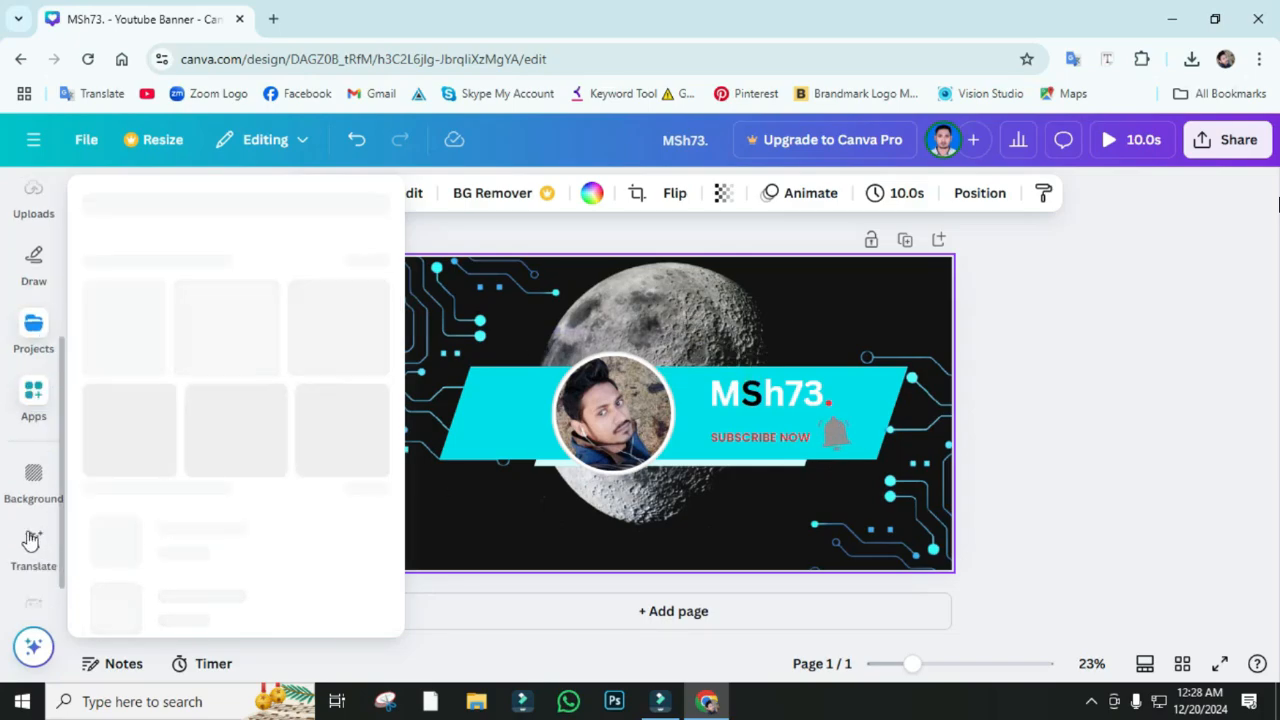
click(28, 485)
scroll(210, 440, down, 2)
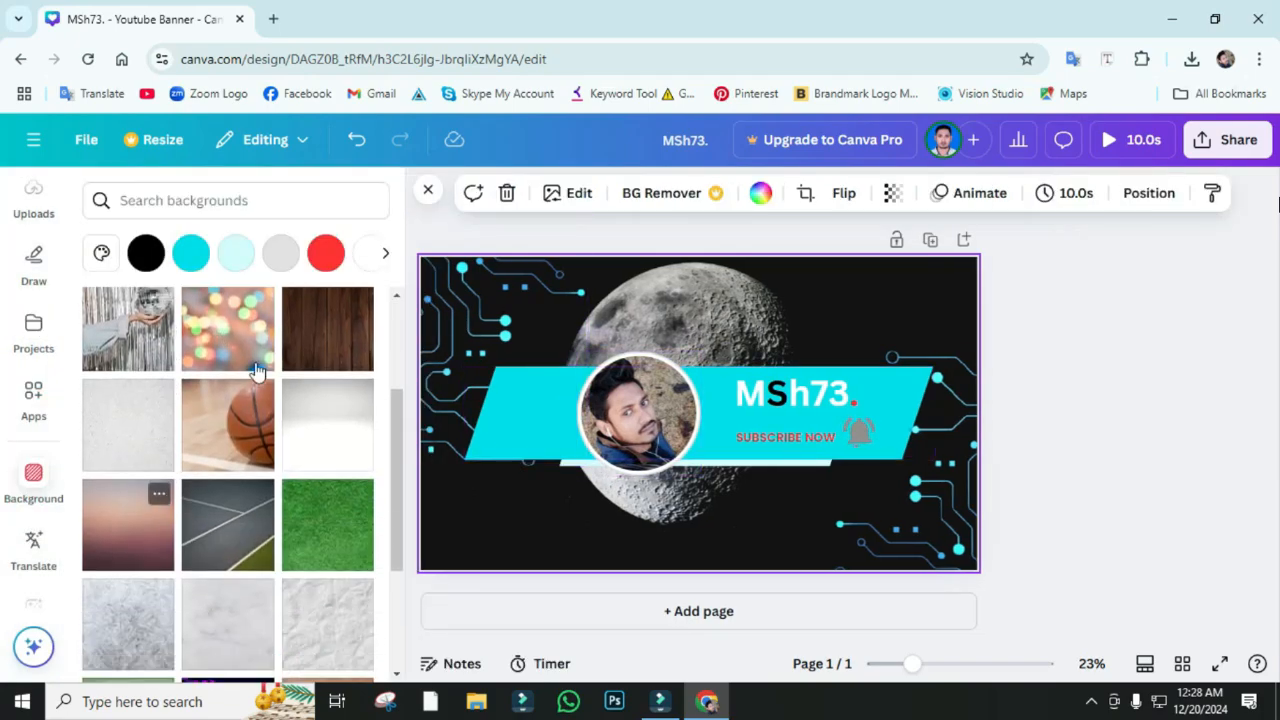
click(316, 328)
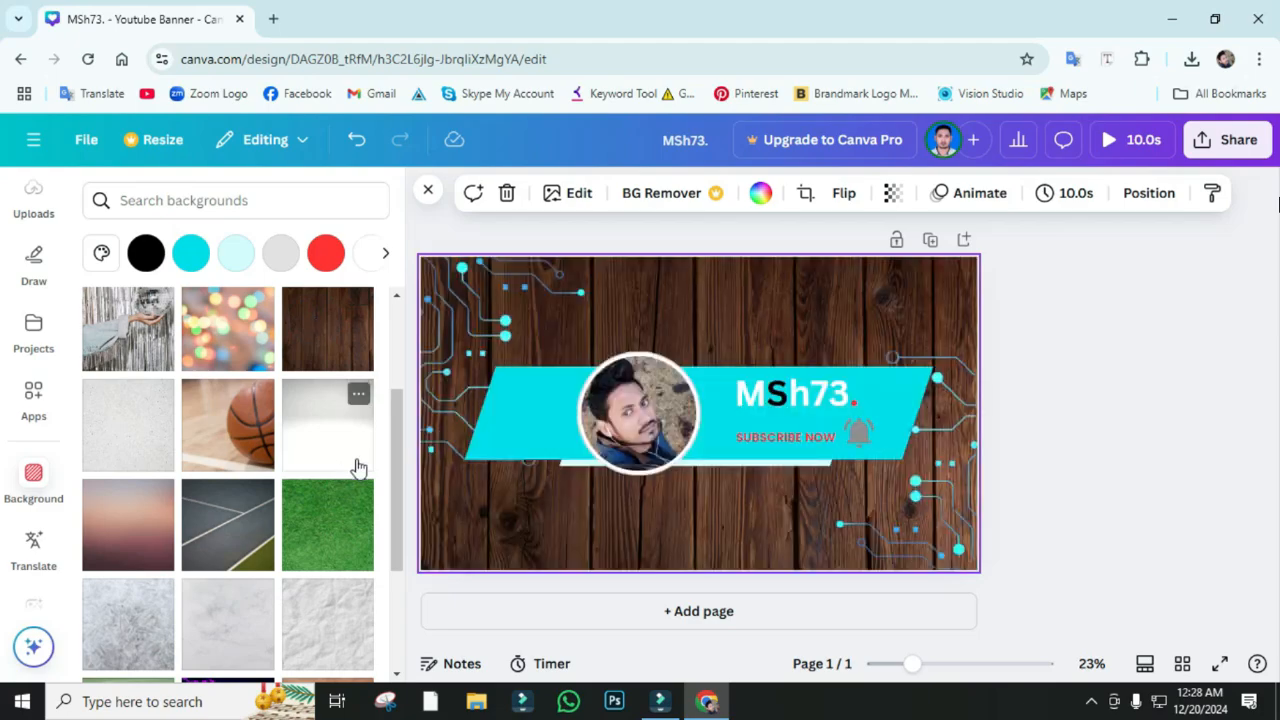
click(349, 458)
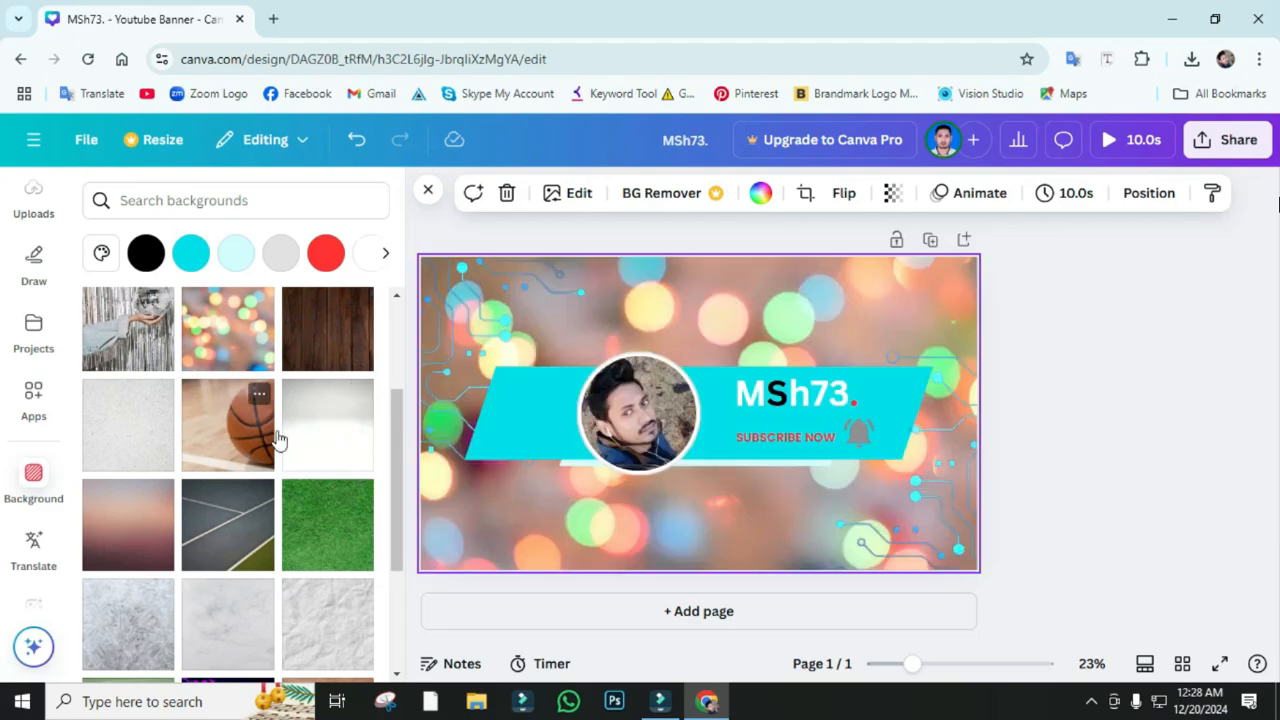
click(340, 315)
scroll(300, 340, down, 5)
click(262, 365)
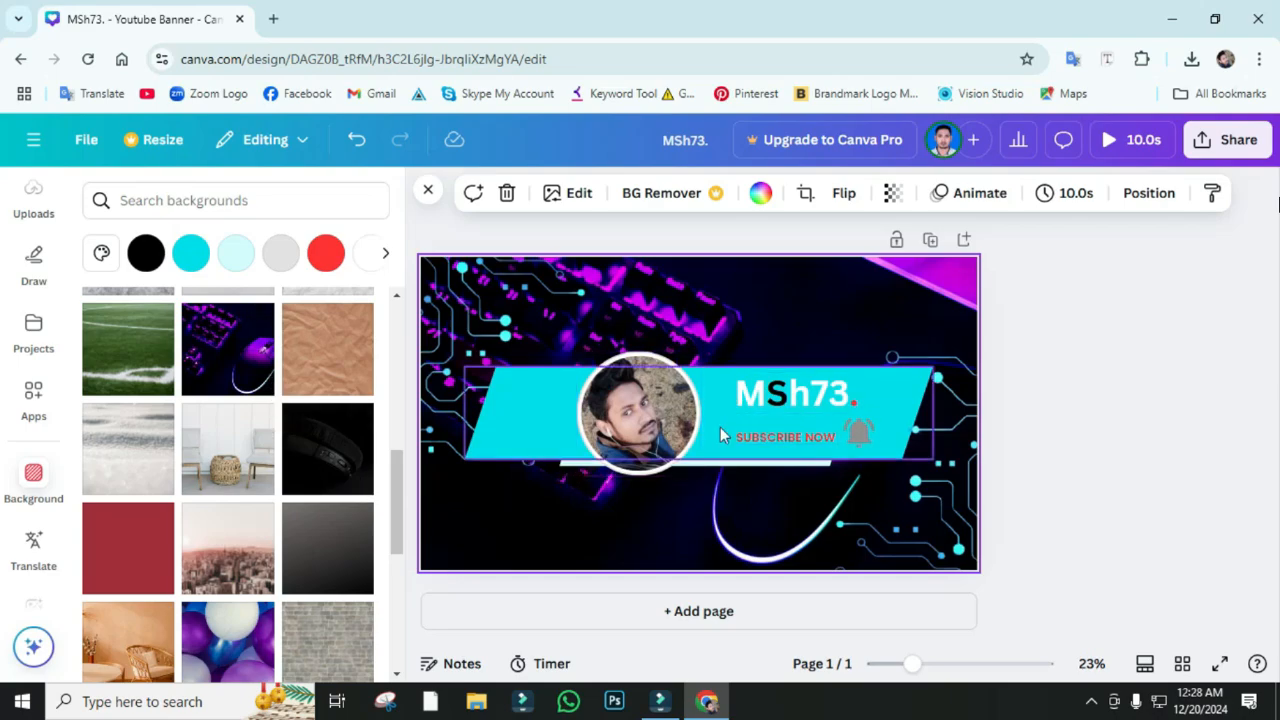
- Recolor the cyan slanted shape behind the profile photo to the bright purple from the background image's photo colors
click(541, 437)
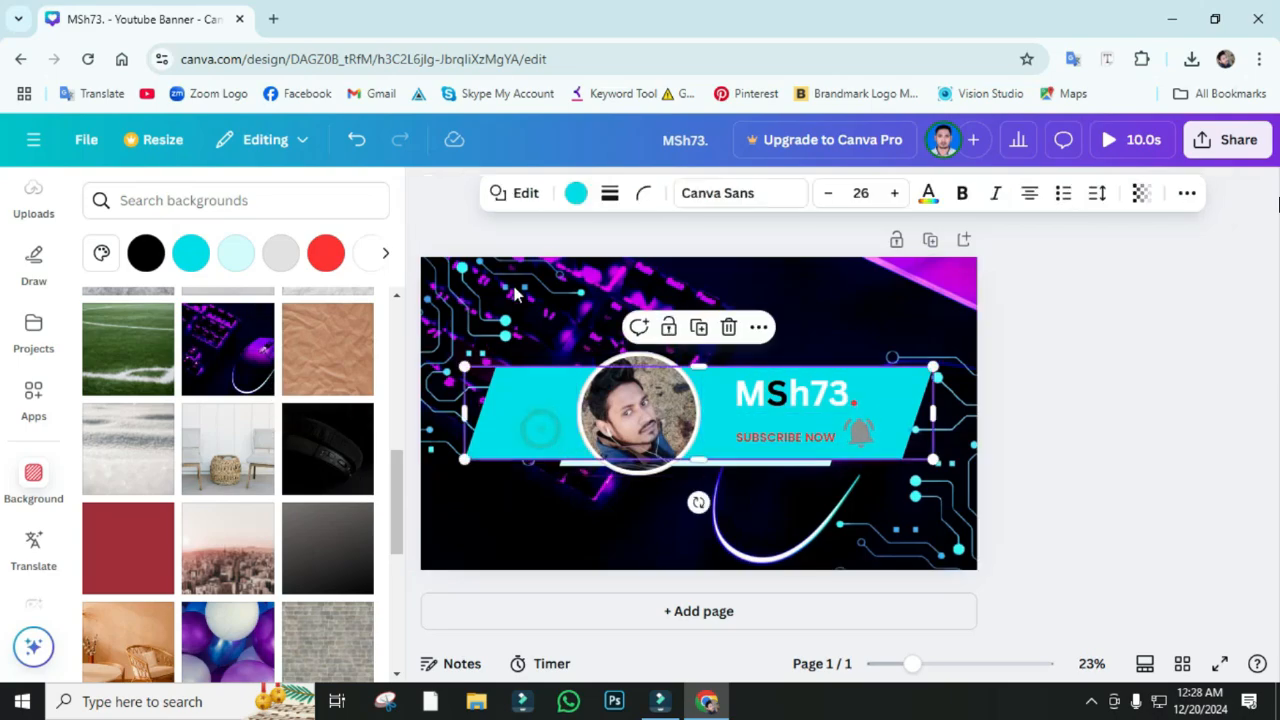
click(578, 195)
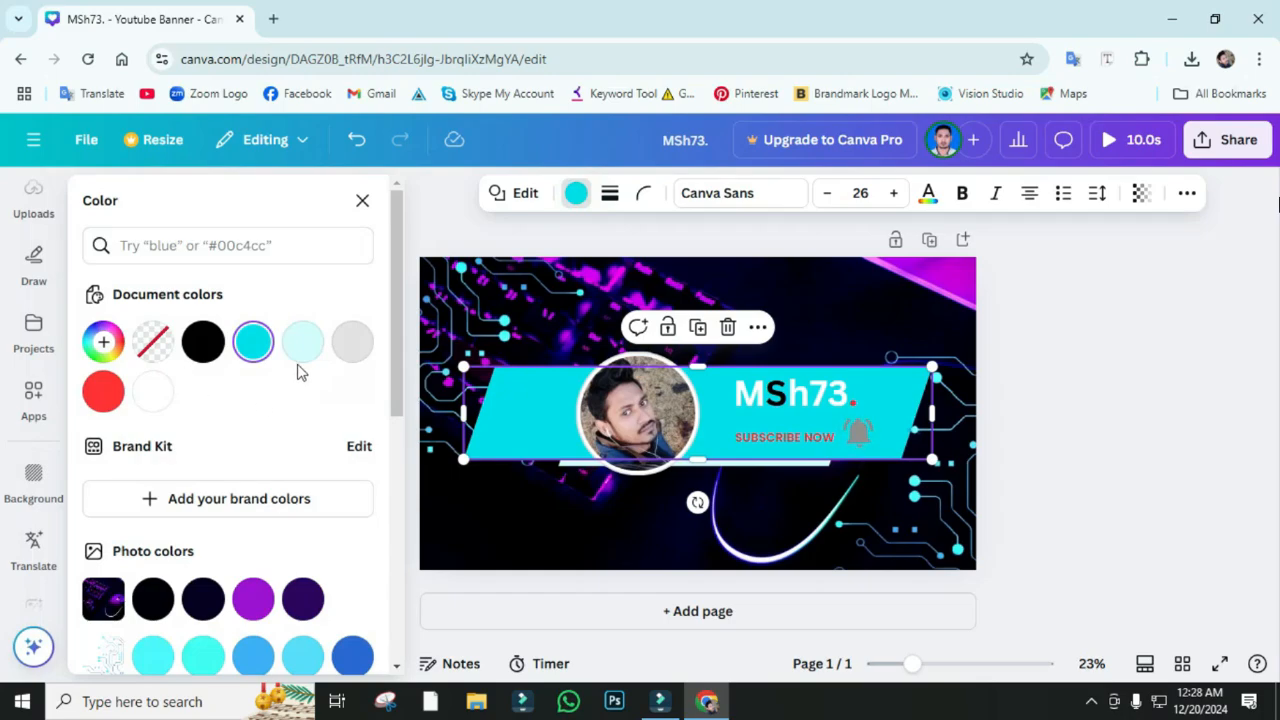
scroll(208, 444, down, 2)
click(253, 409)
- Change the "SUBSCRIBE NOW" text color to white
click(765, 437)
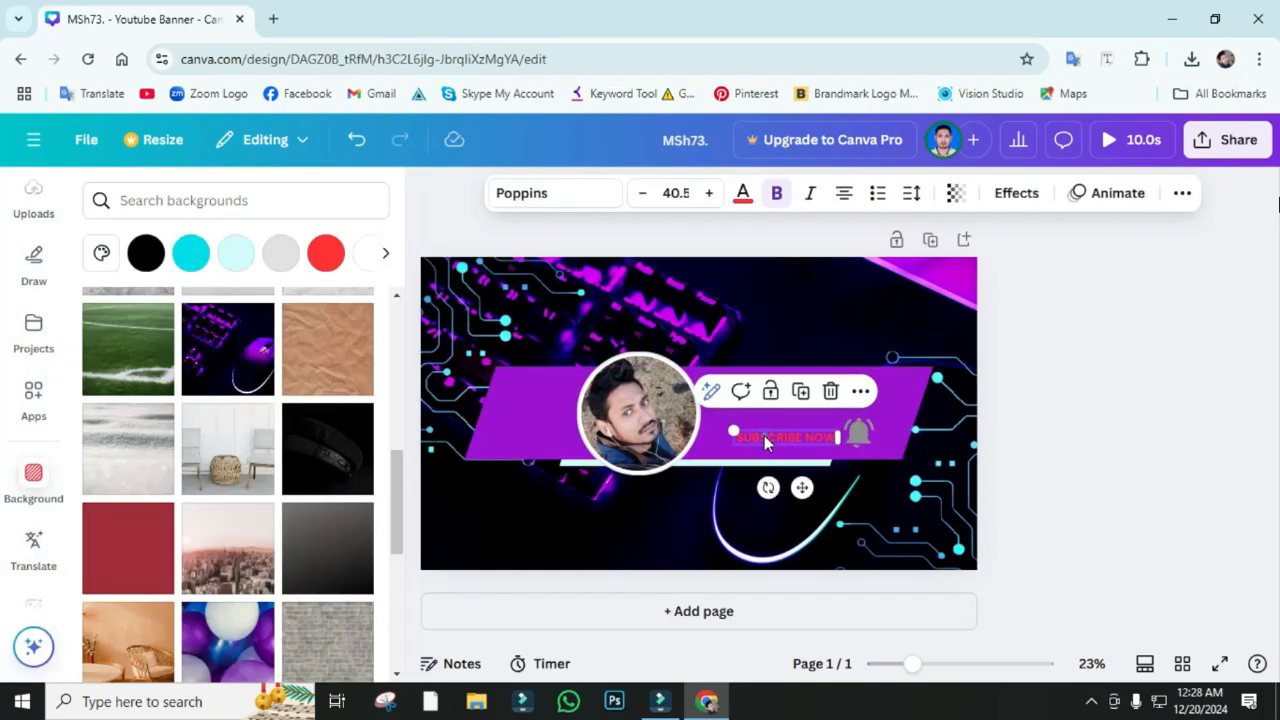
click(742, 195)
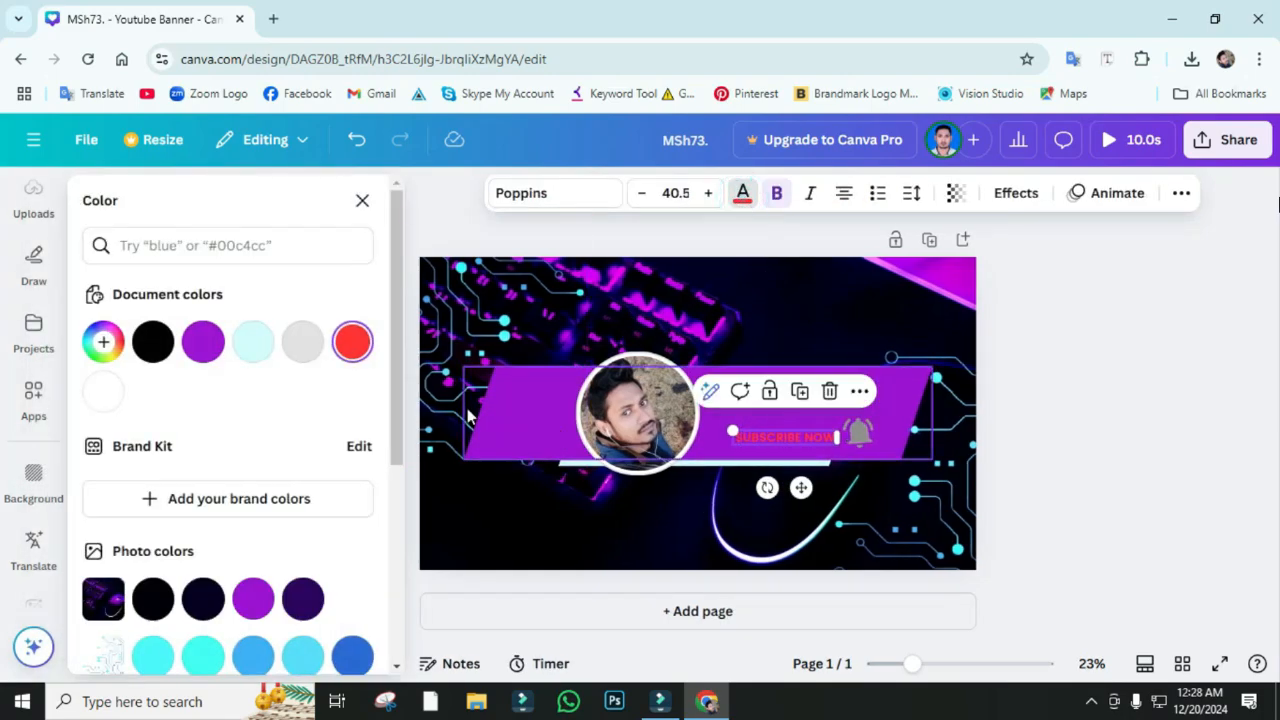
scroll(287, 452, down, 2)
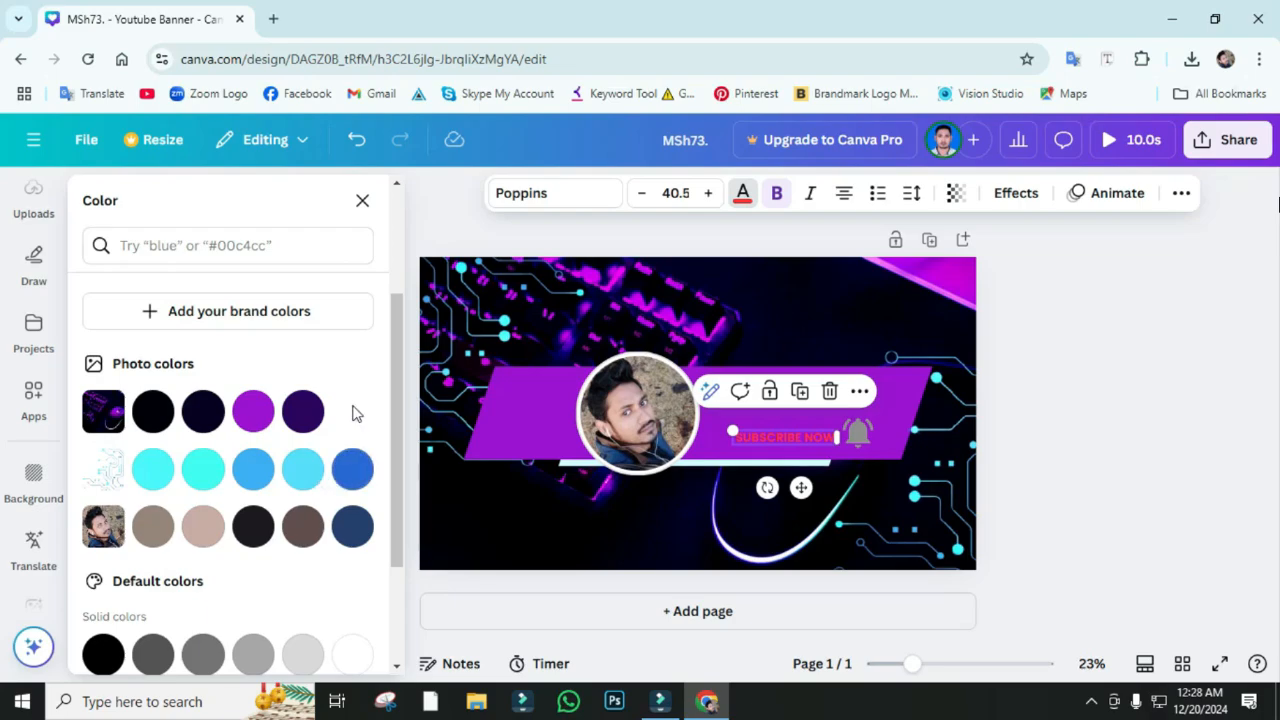
key(Escape)
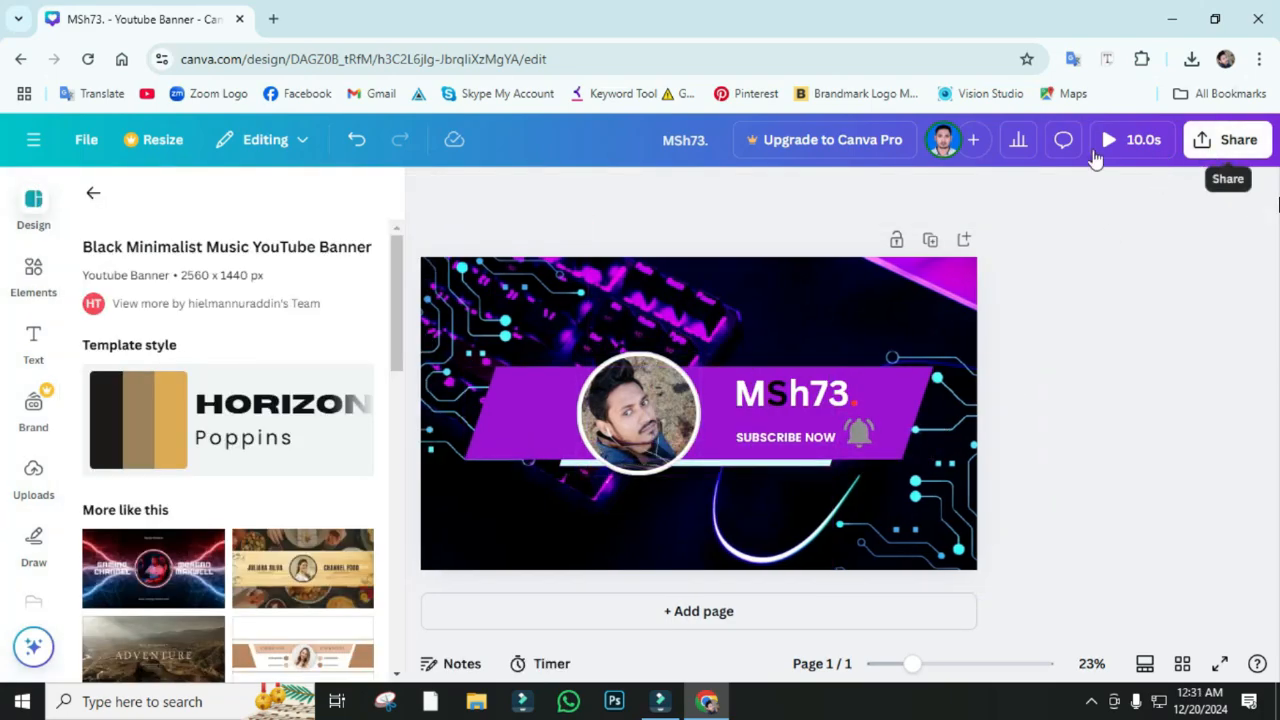
- Download the finished banner as a PNG at its original 2,560 × 1,440 px size
click(1224, 140)
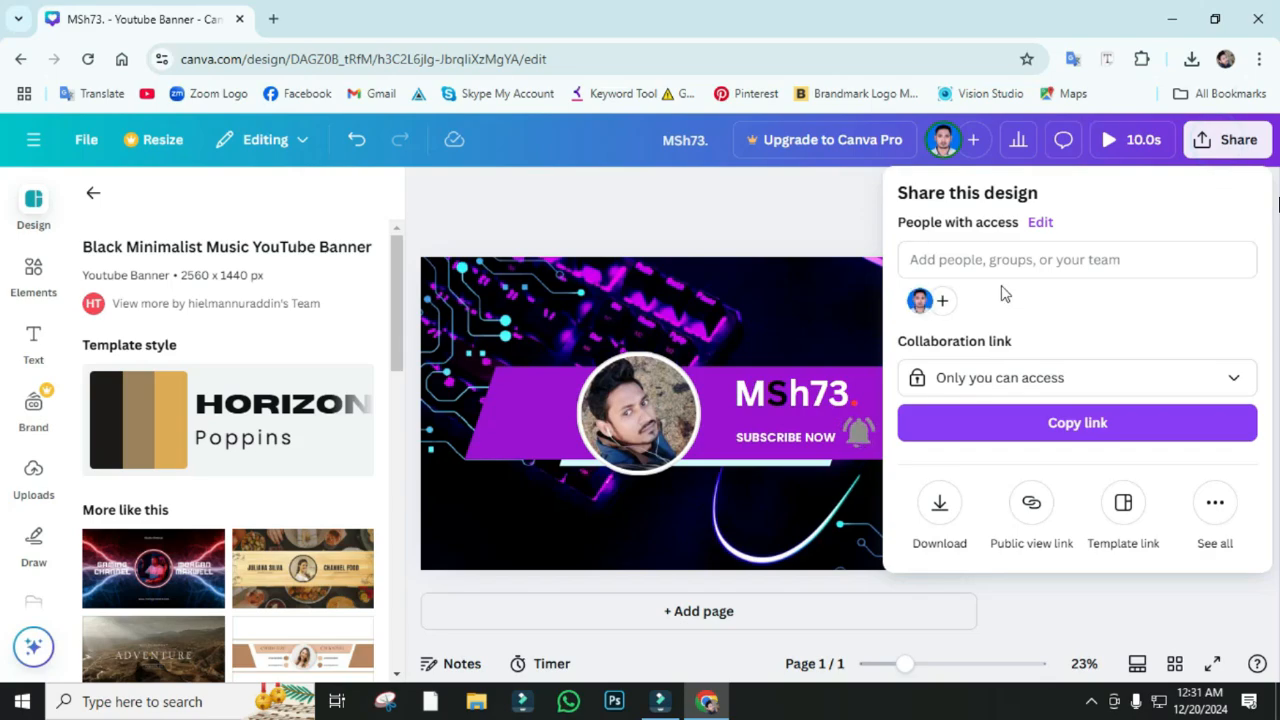
click(935, 518)
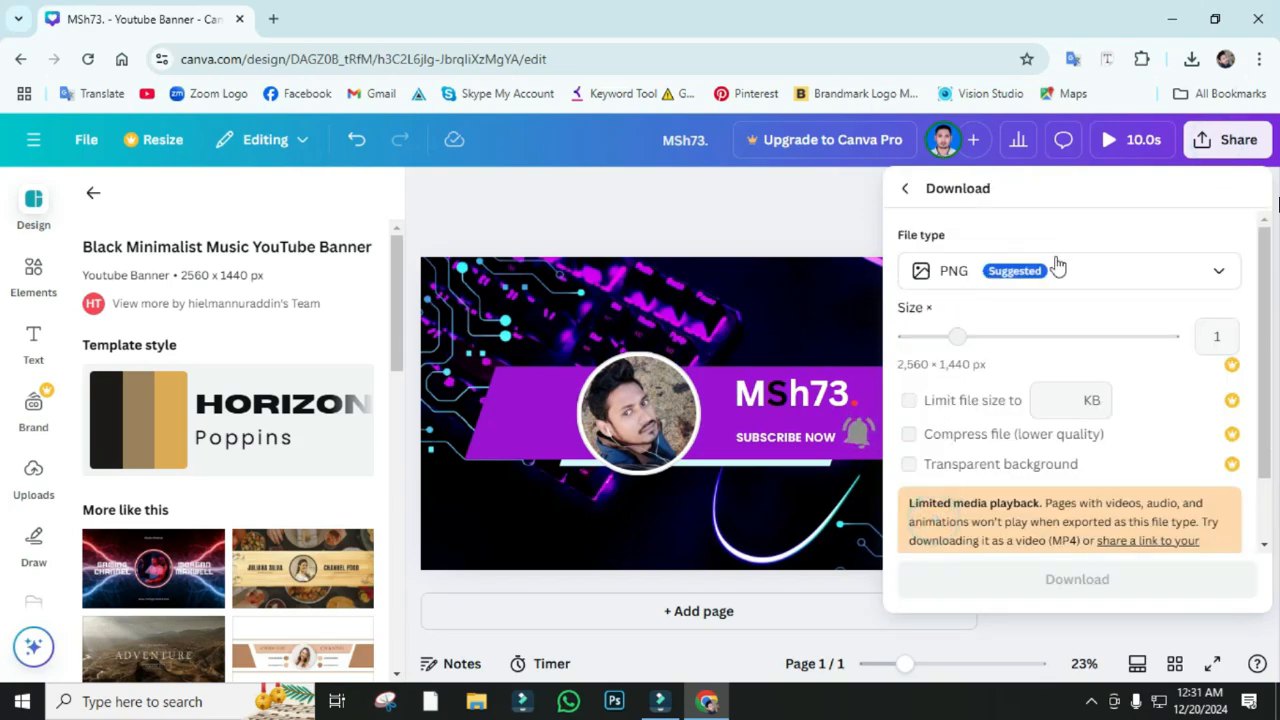
click(1221, 271)
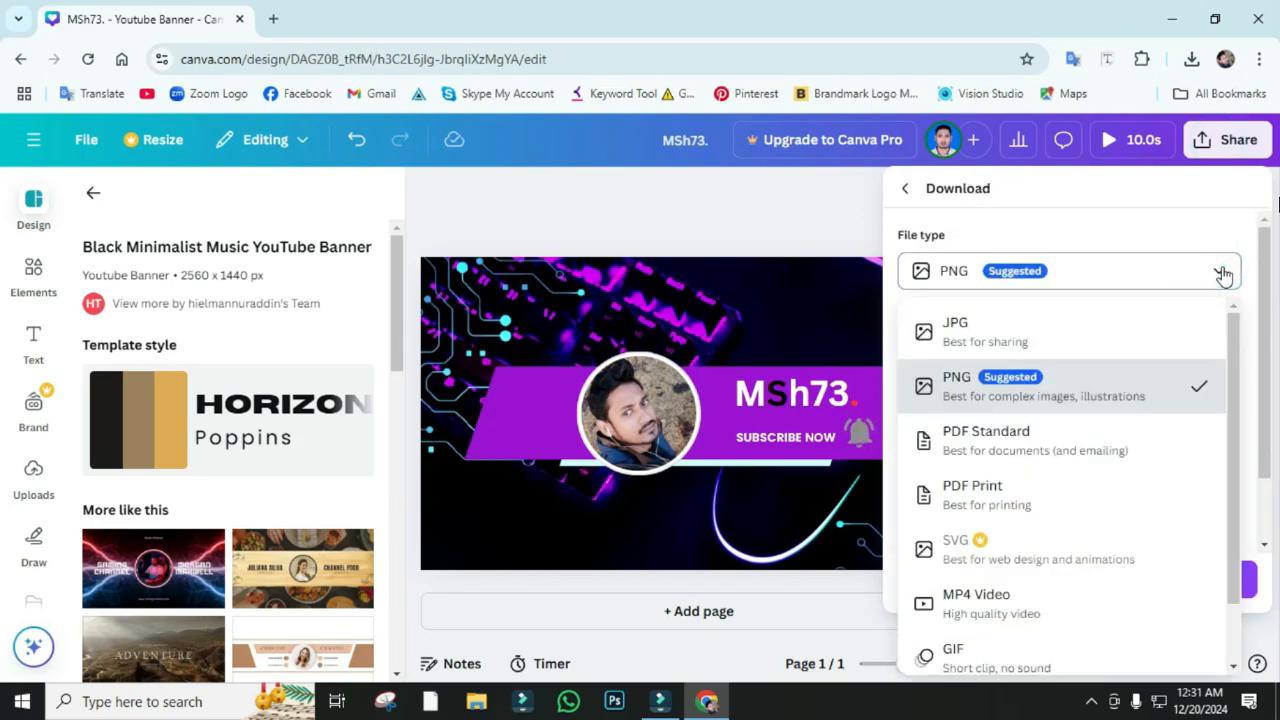
click(1221, 271)
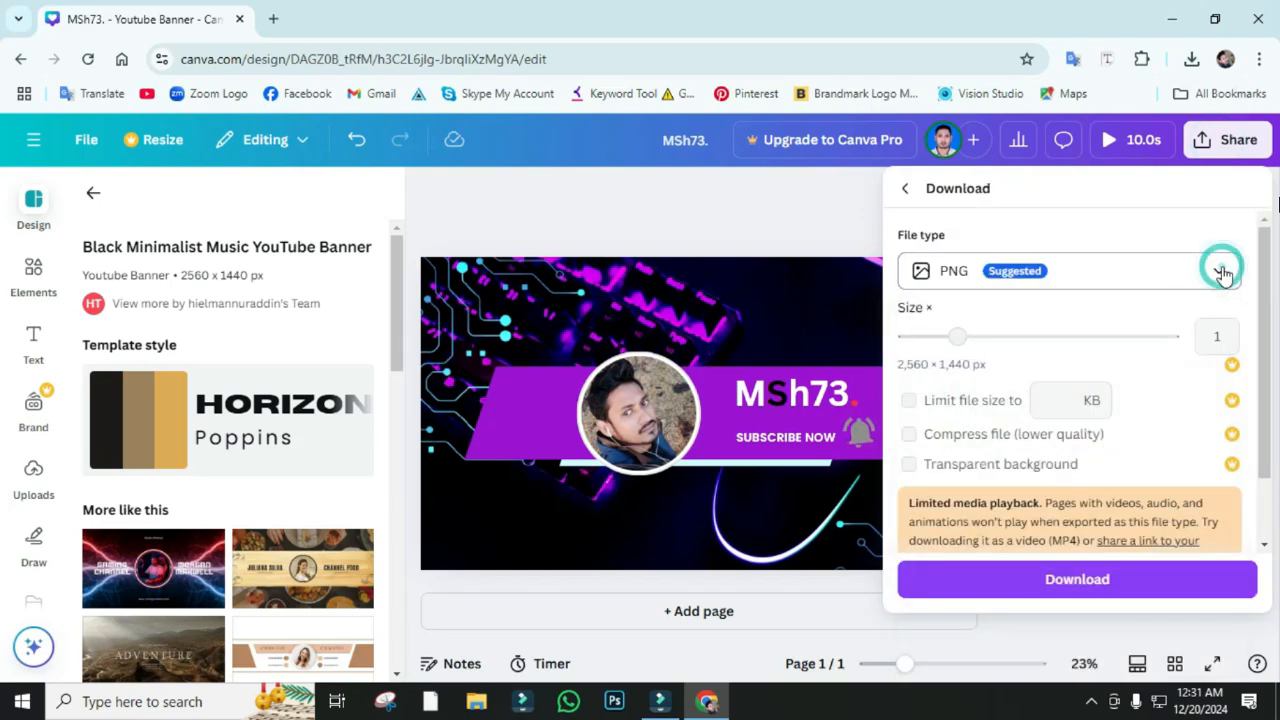
click(1135, 581)
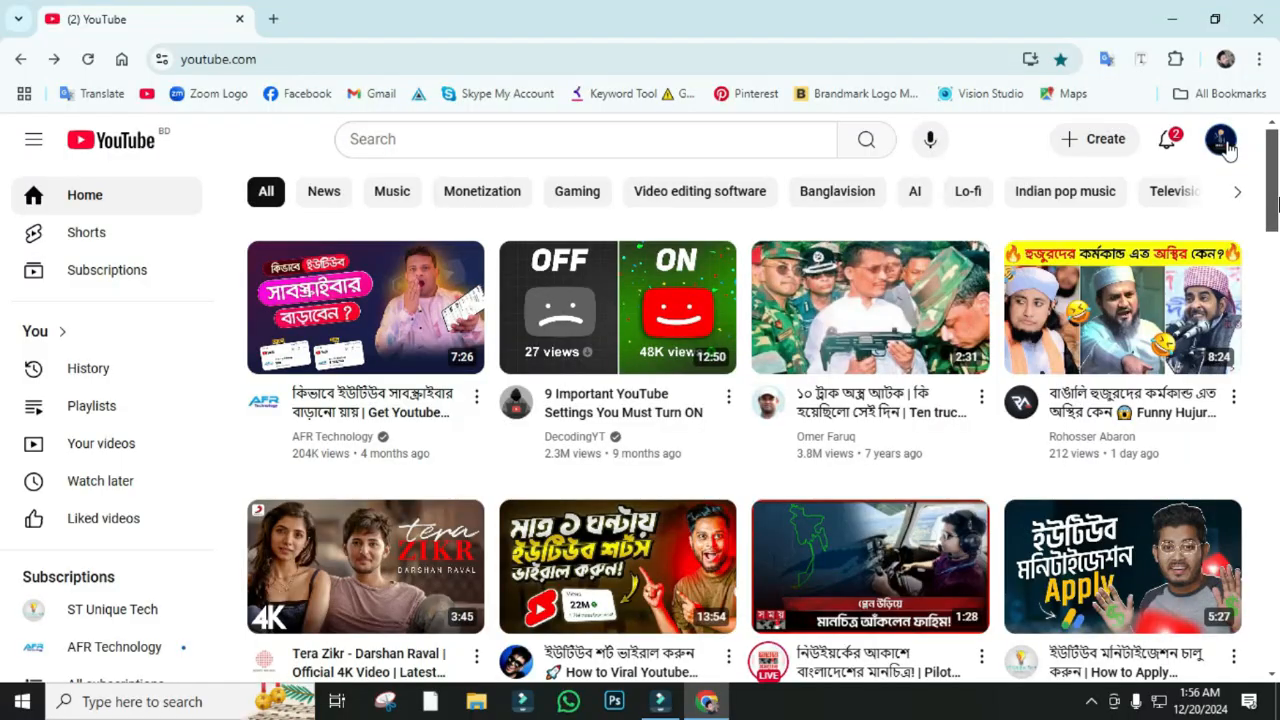
- Switch to YouTube, go to the own channel page and open its banner for editing in YouTube Studio
click(1220, 139)
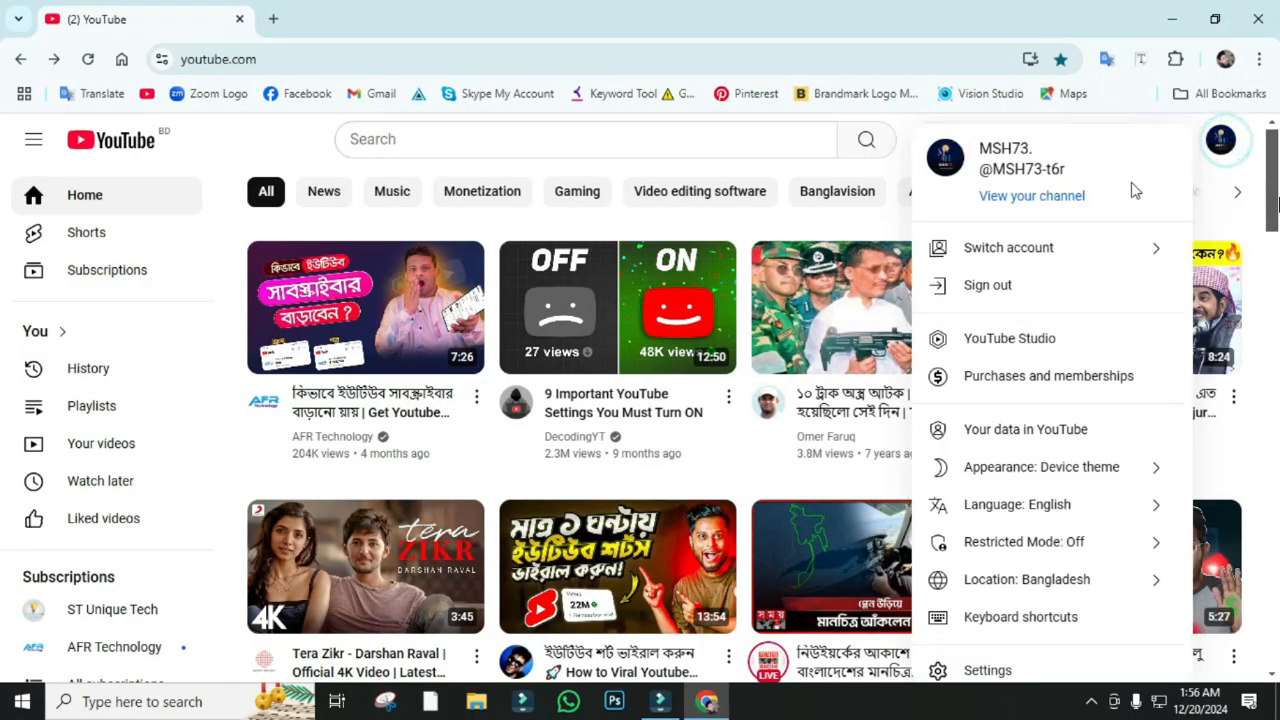
click(1041, 198)
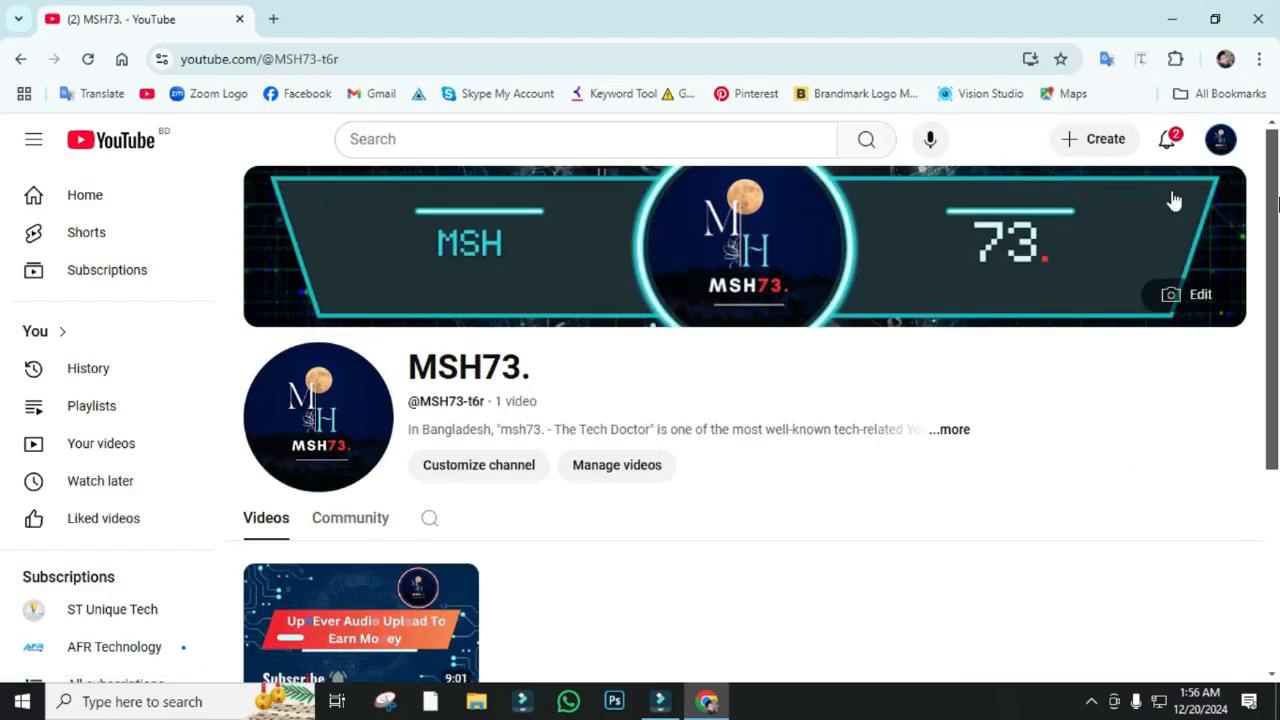
click(1205, 297)
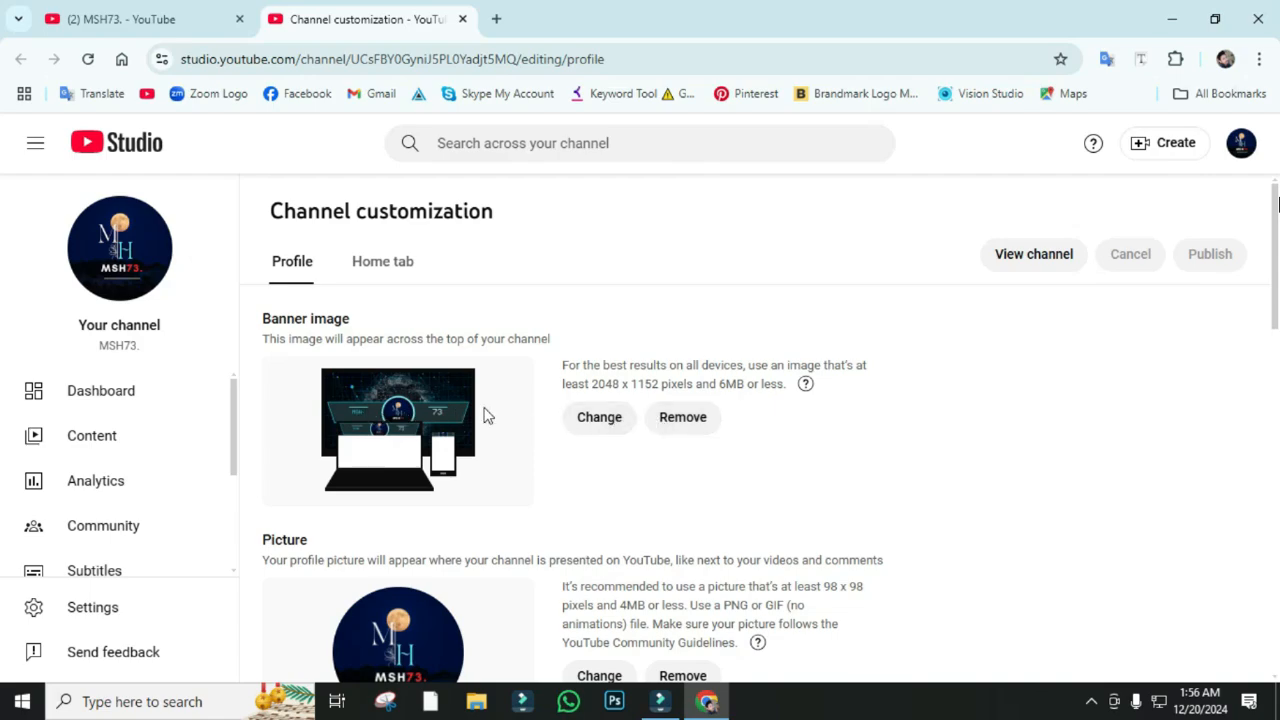
- Remove the existing channel banner and upload the "MSh73." PNG from the Downloads folder, accepting the default crop
click(685, 417)
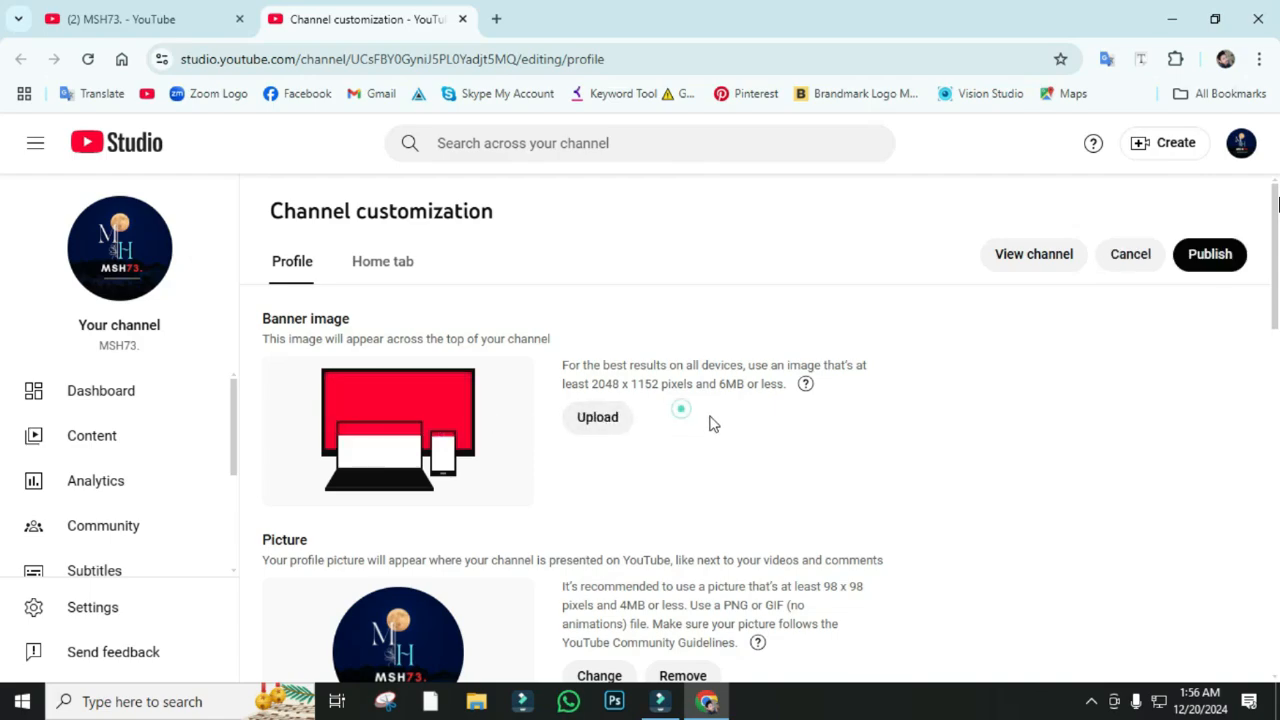
click(606, 425)
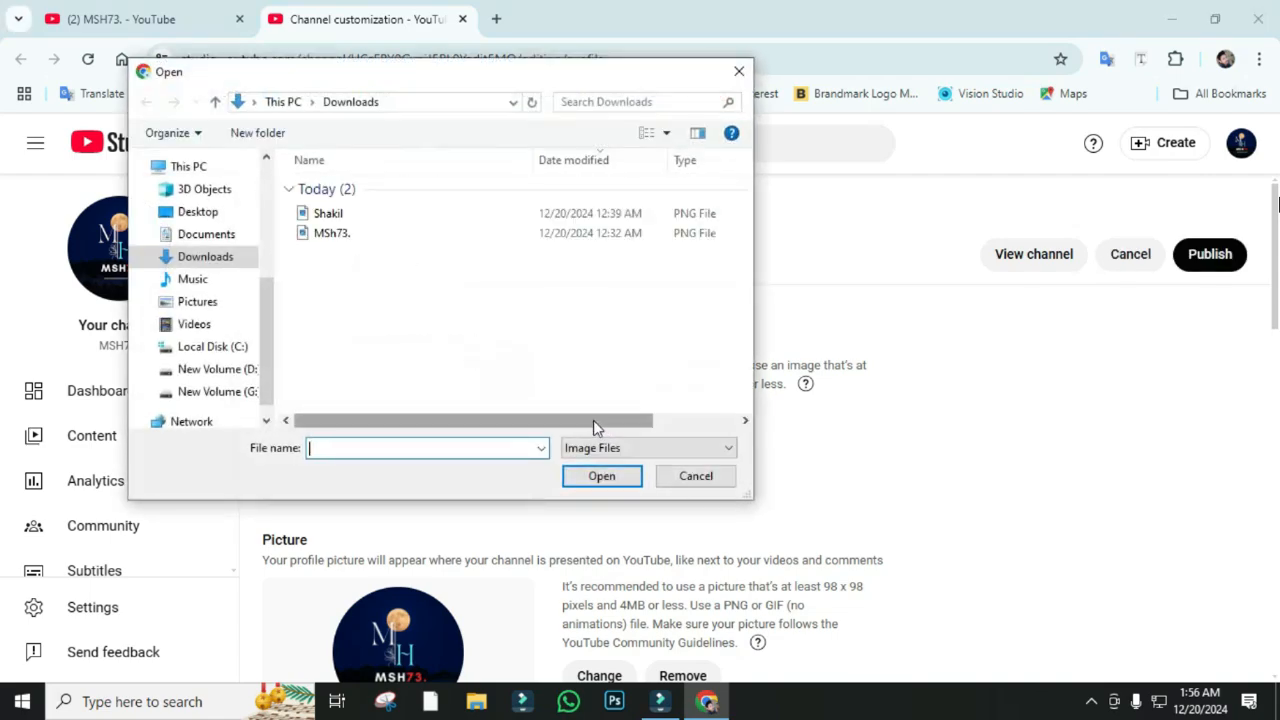
click(347, 238)
click(600, 477)
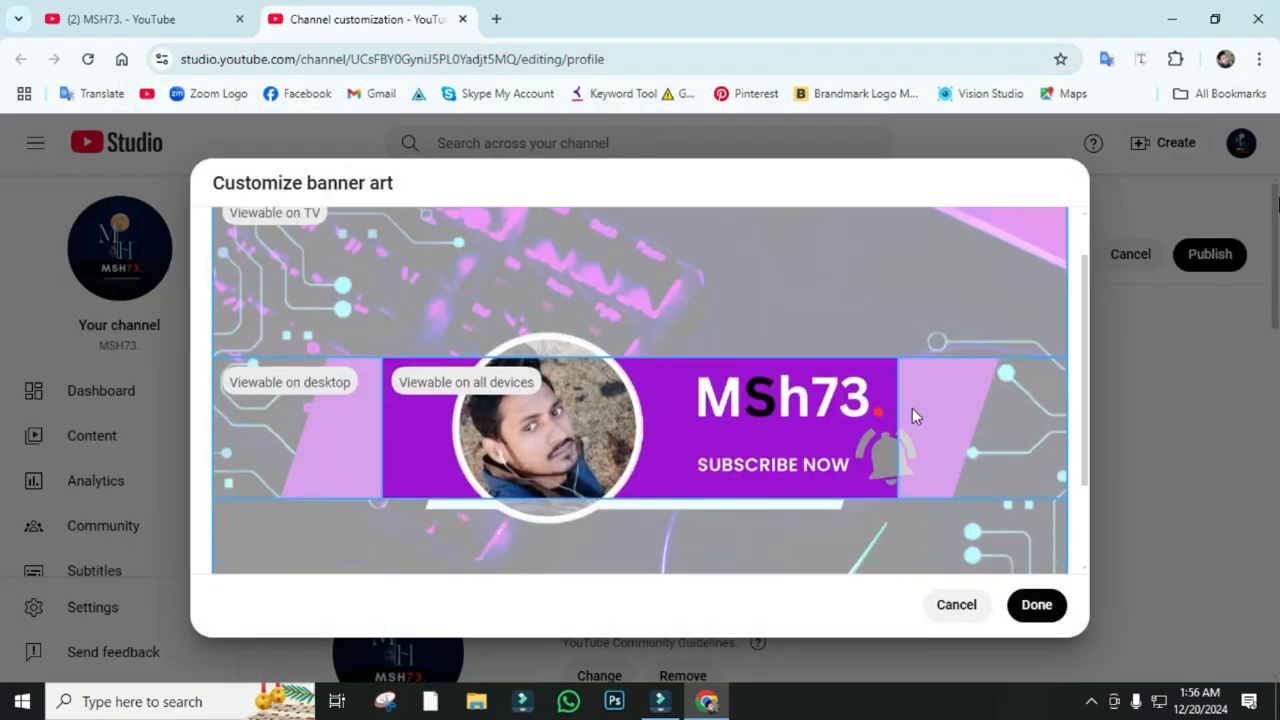
scroll(912, 408, down, 1)
click(1036, 604)
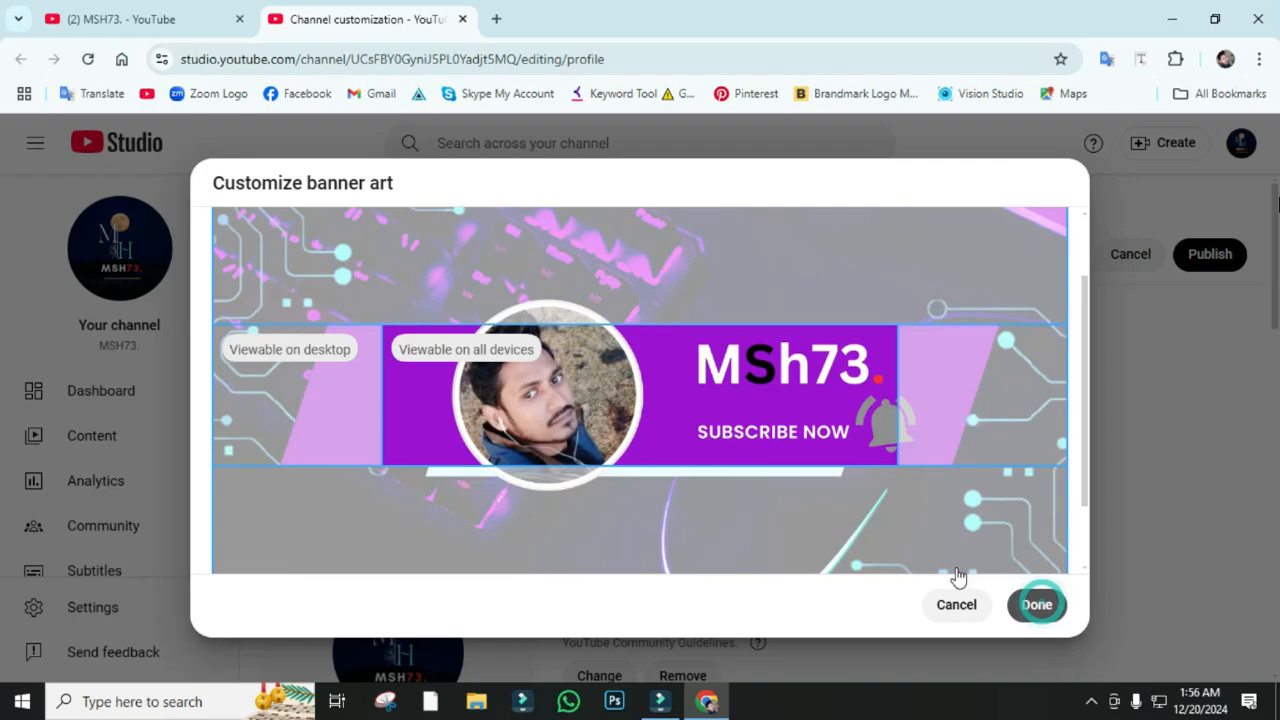
click(1034, 606)
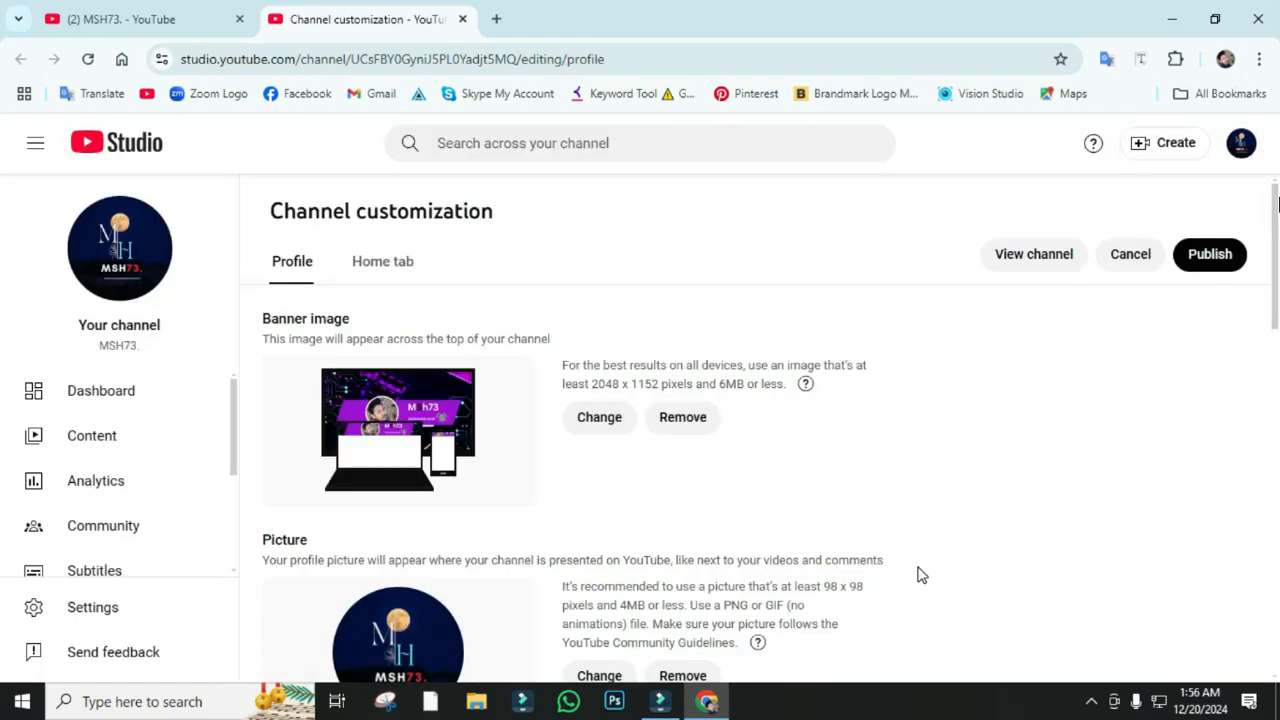
- Publish the channel customization with the new banner and view the channel page
click(1210, 254)
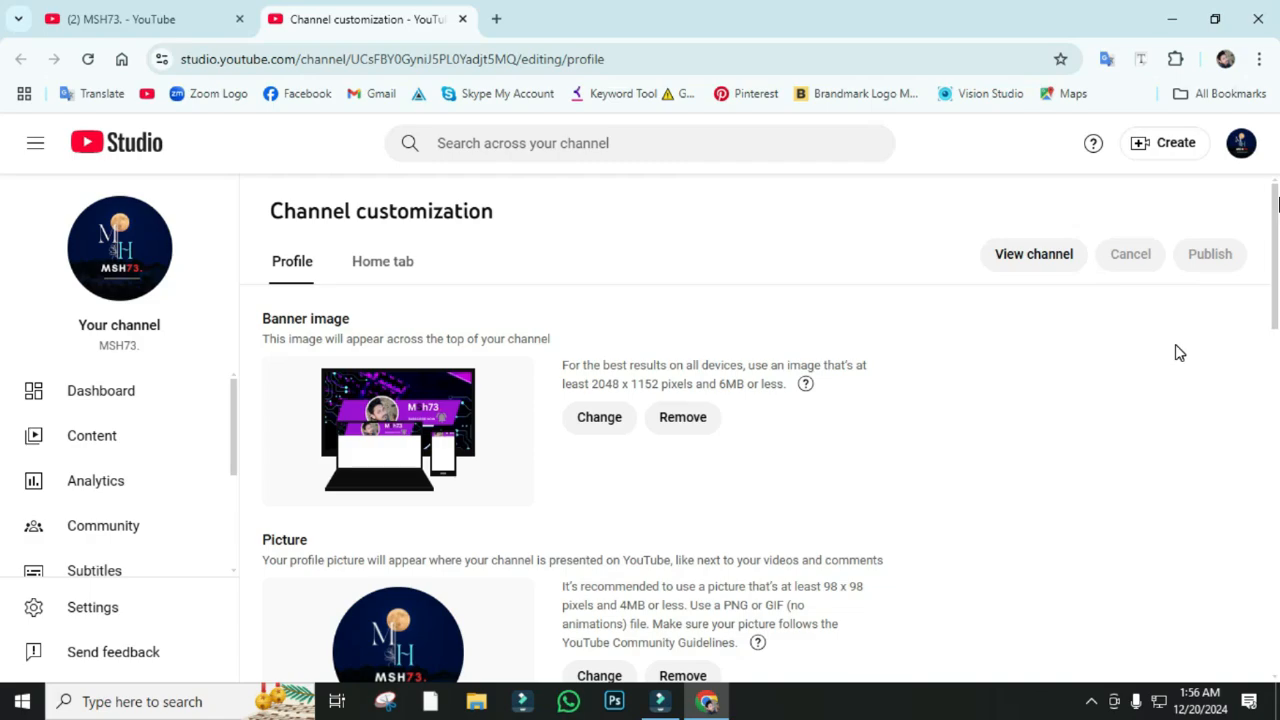
click(1034, 254)
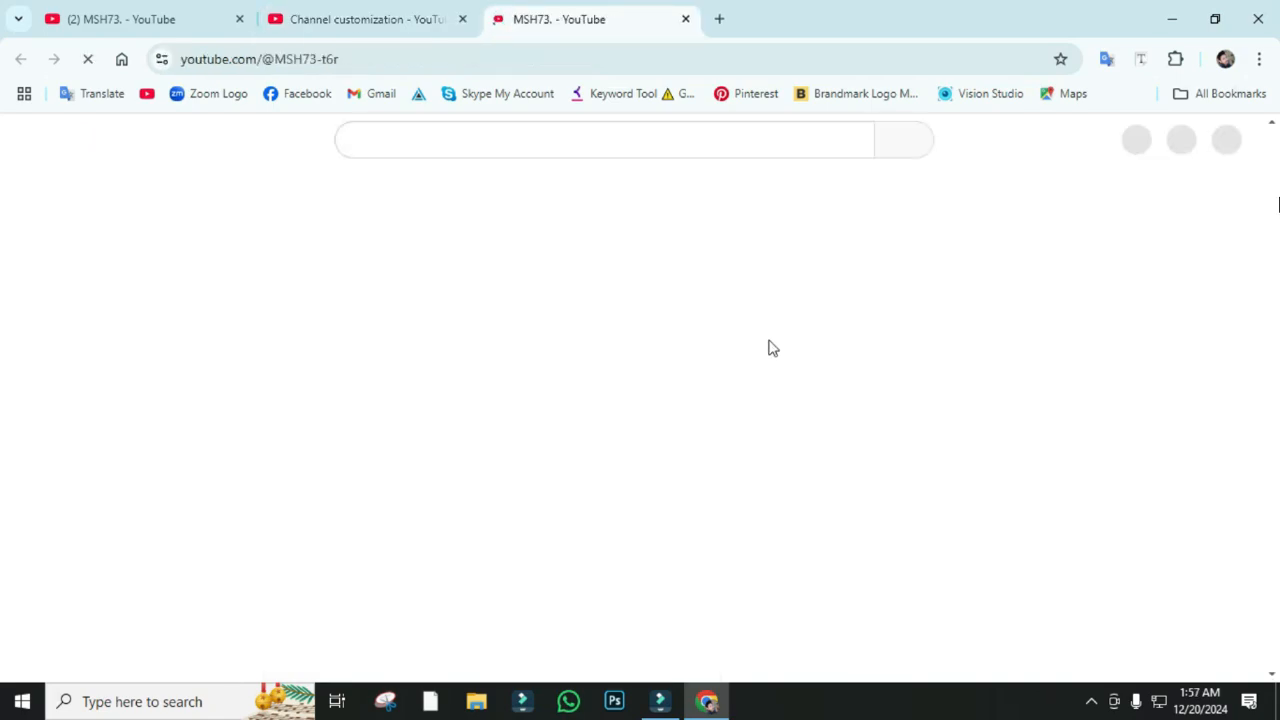